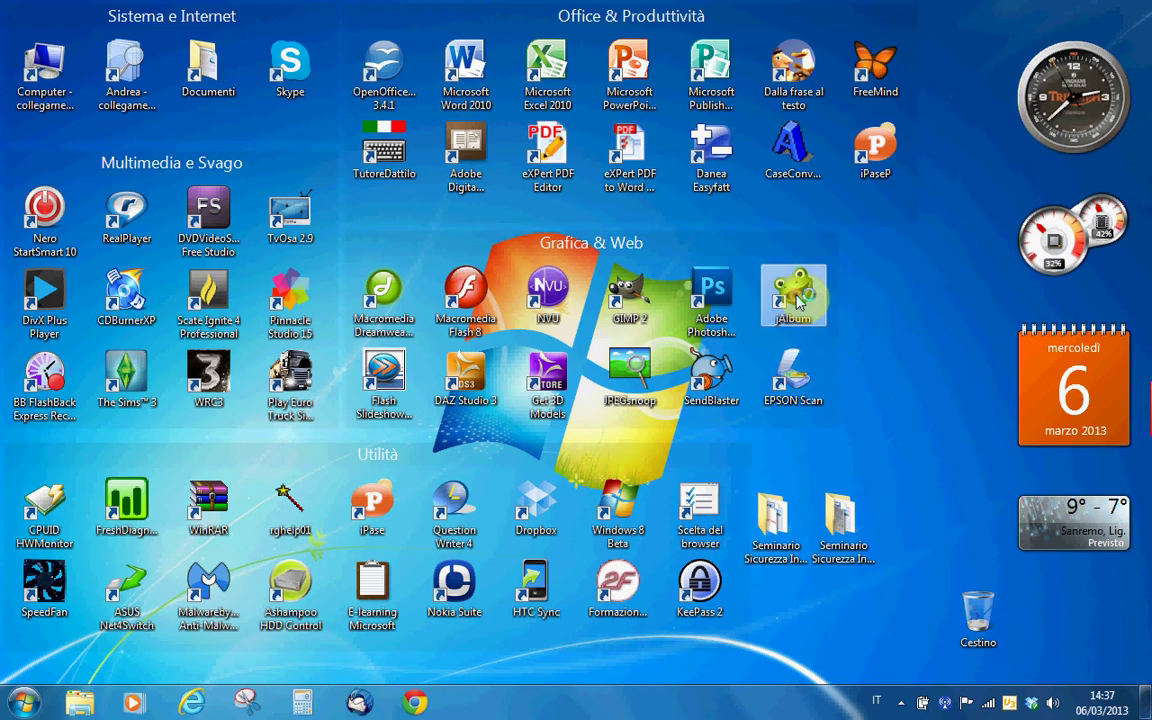
# - Launch jAlbum, decline viewing the update's change list, and minimise and restore its window to redraw it
pyautogui.doubleClick(795, 298)
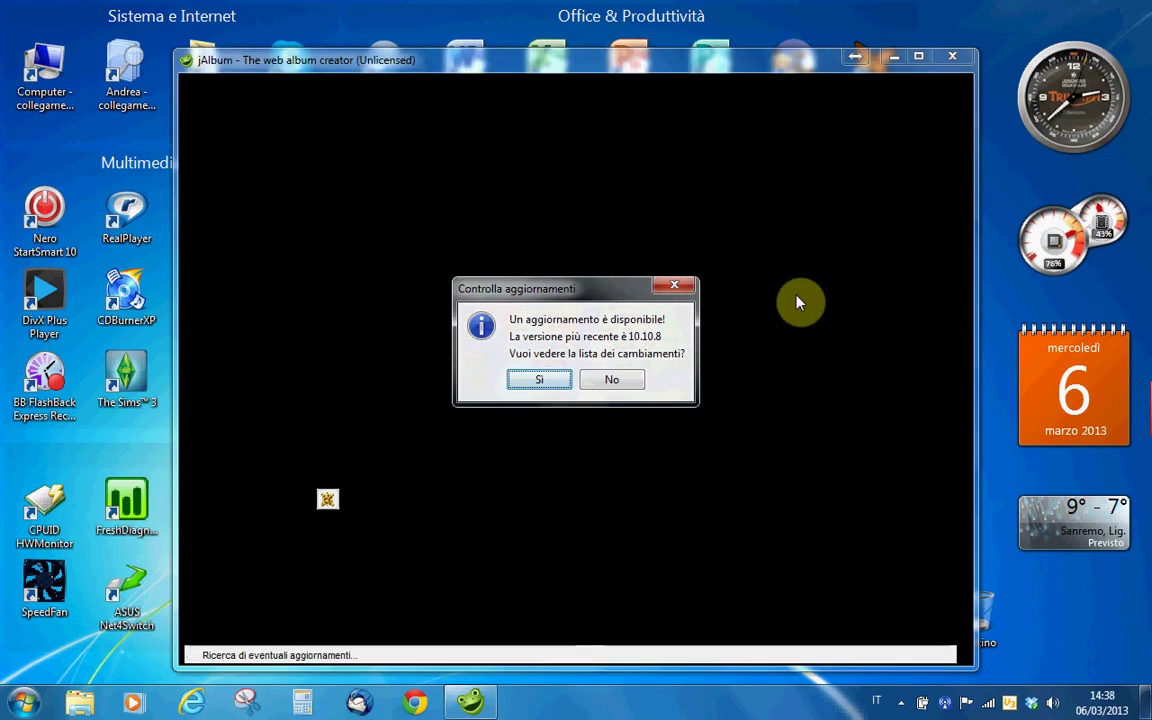
pyautogui.click(612, 380)
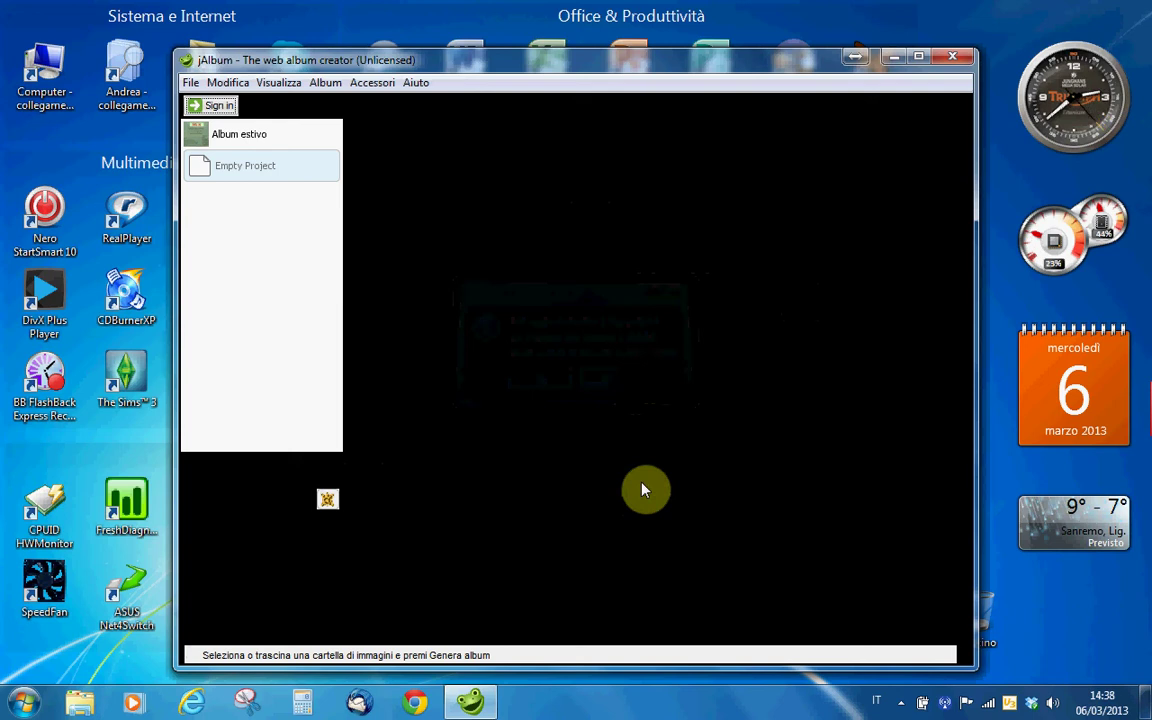
pyautogui.click(894, 60)
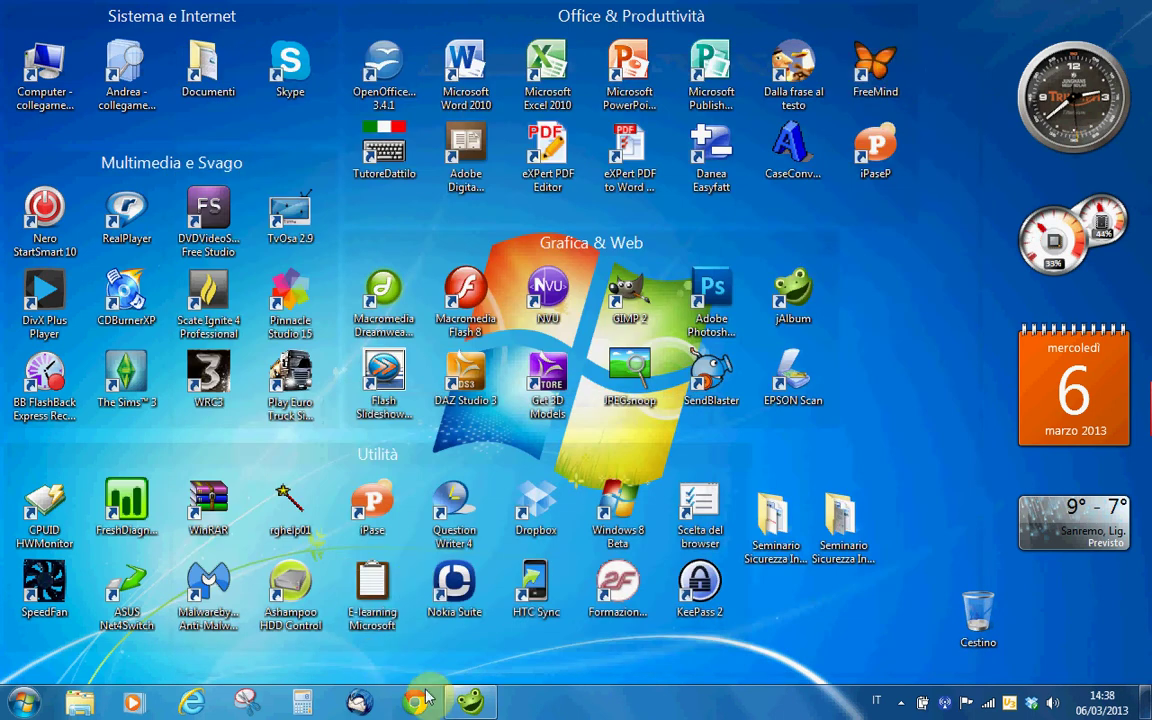
pyautogui.moveTo(463, 706)
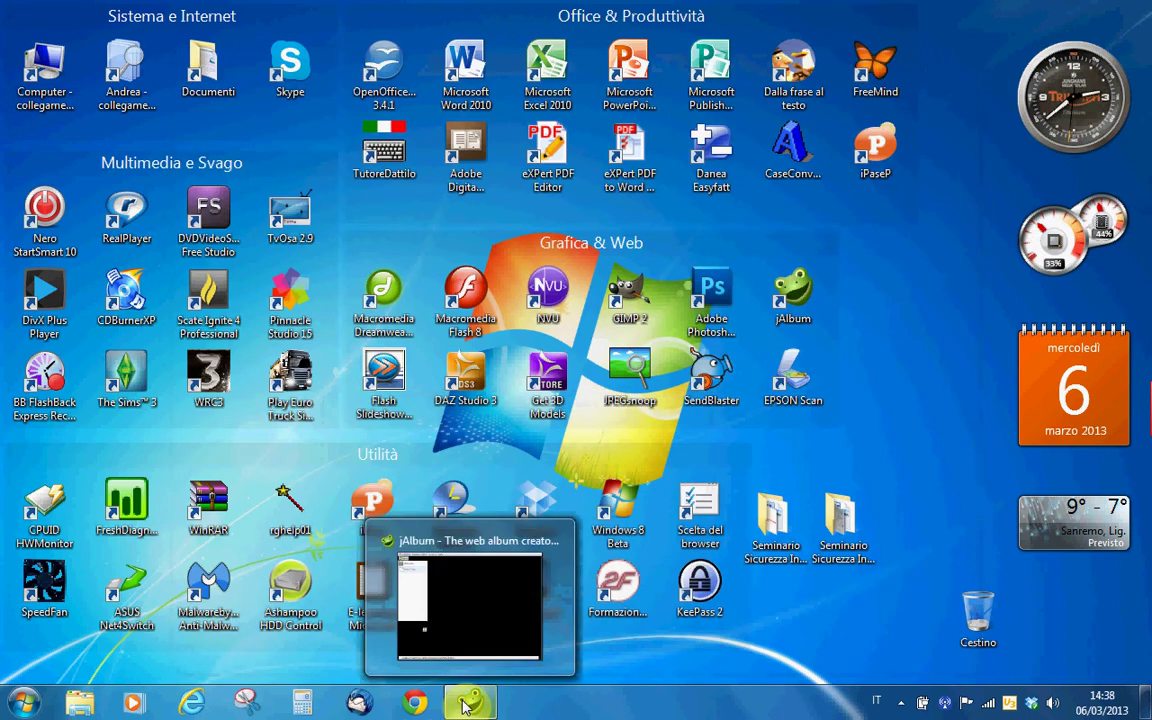
pyautogui.click(465, 706)
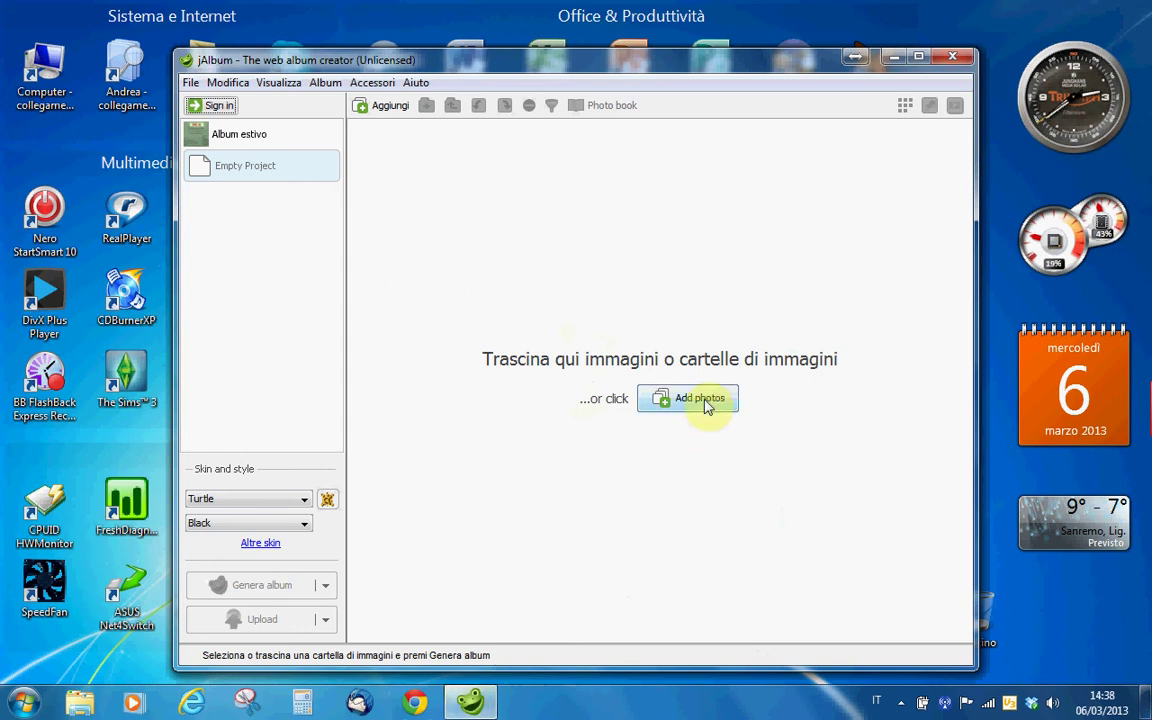
# - Start adding images to the empty project and browse to the Immagini campione folder in the Immagini library
pyautogui.click(386, 106)
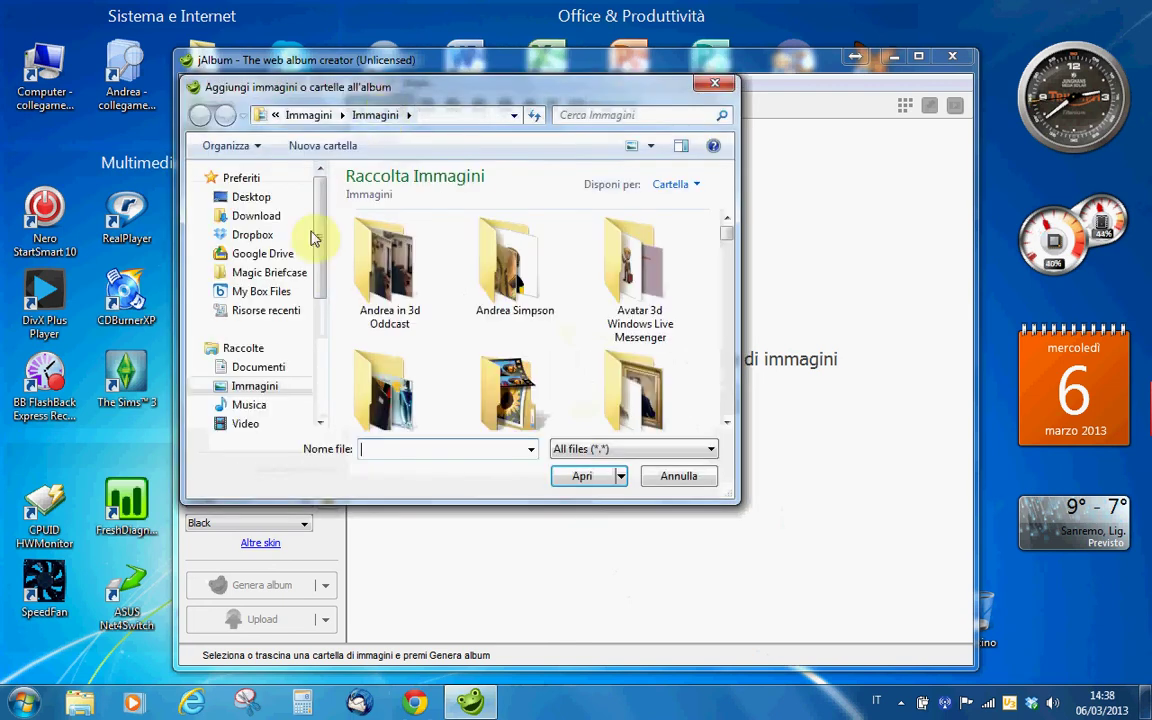
pyautogui.click(262, 388)
pyautogui.click(726, 425)
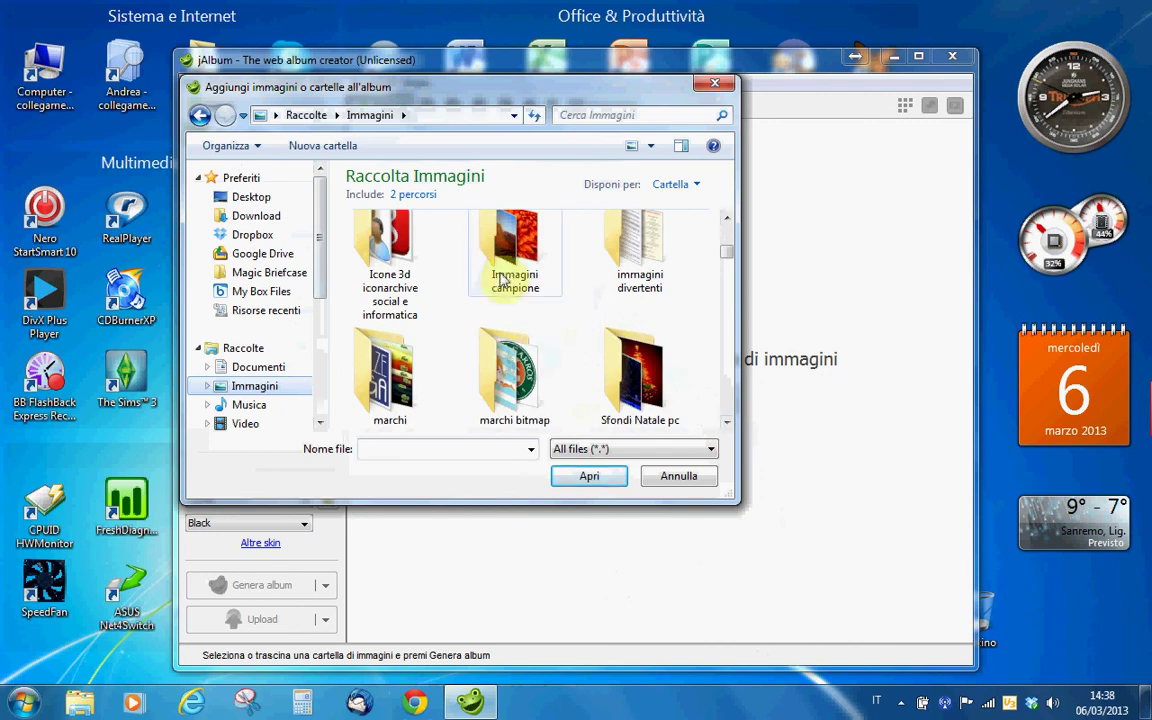
pyautogui.doubleClick(507, 265)
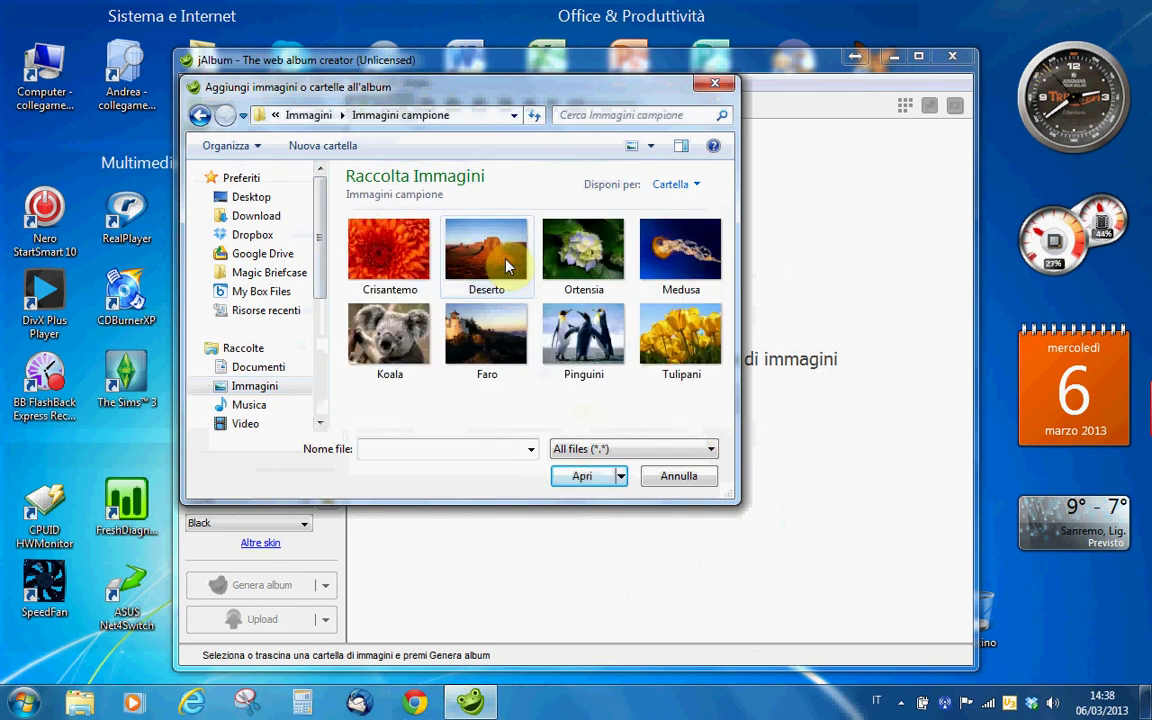
# - Add all eight sample pictures, from Crisantemo to Tulipani, to the album
pyautogui.click(420, 275)
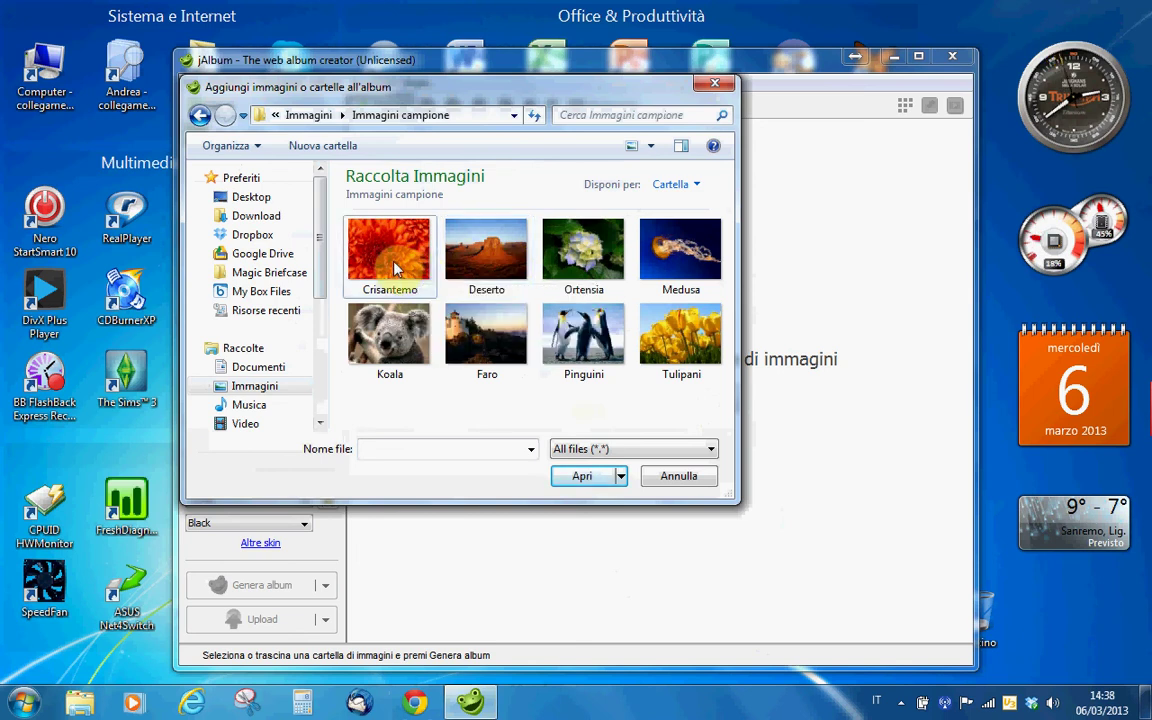
pyautogui.keyDown('ctrl'); pyautogui.click(452, 265); pyautogui.keyUp('ctrl')
pyautogui.keyDown('ctrl'); pyautogui.click(583, 250); pyautogui.keyUp('ctrl')
pyautogui.keyDown('ctrl'); pyautogui.click(650, 245); pyautogui.keyUp('ctrl')
pyautogui.keyDown('ctrl'); pyautogui.click(408, 348); pyautogui.keyUp('ctrl')
pyautogui.keyDown('ctrl'); pyautogui.click(455, 320); pyautogui.keyUp('ctrl')
pyautogui.keyDown('ctrl'); pyautogui.click(590, 318); pyautogui.keyUp('ctrl')
pyautogui.keyDown('ctrl'); pyautogui.click(676, 345); pyautogui.keyUp('ctrl')
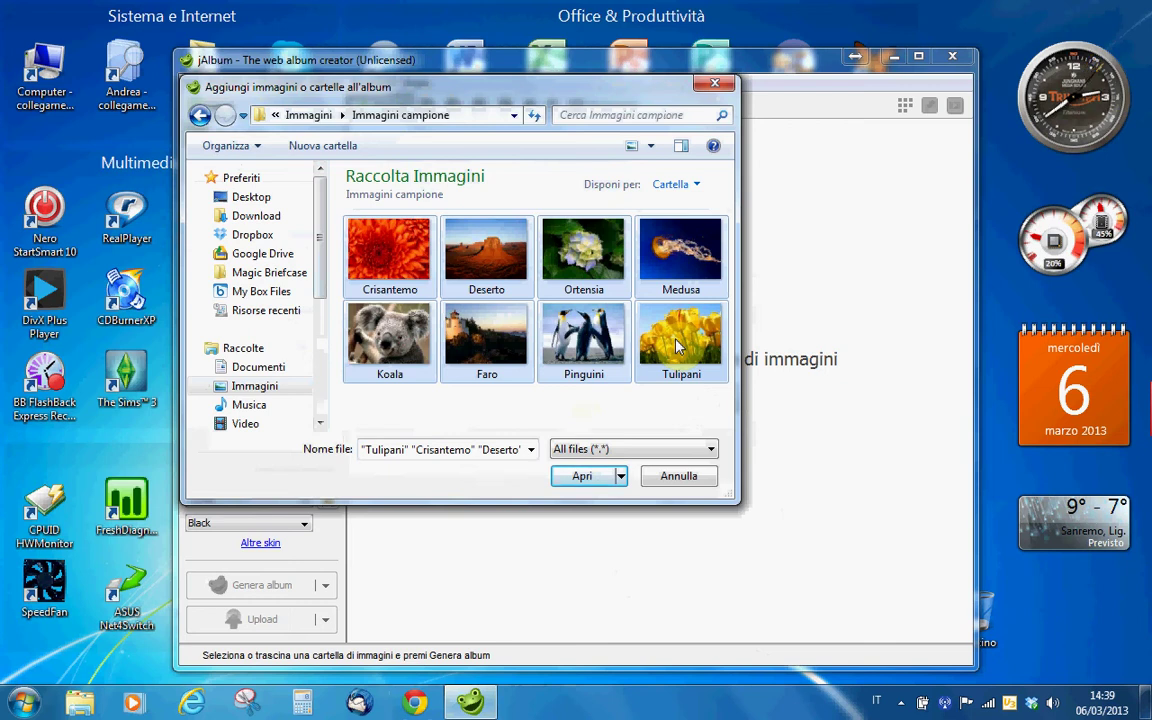
pyautogui.click(580, 477)
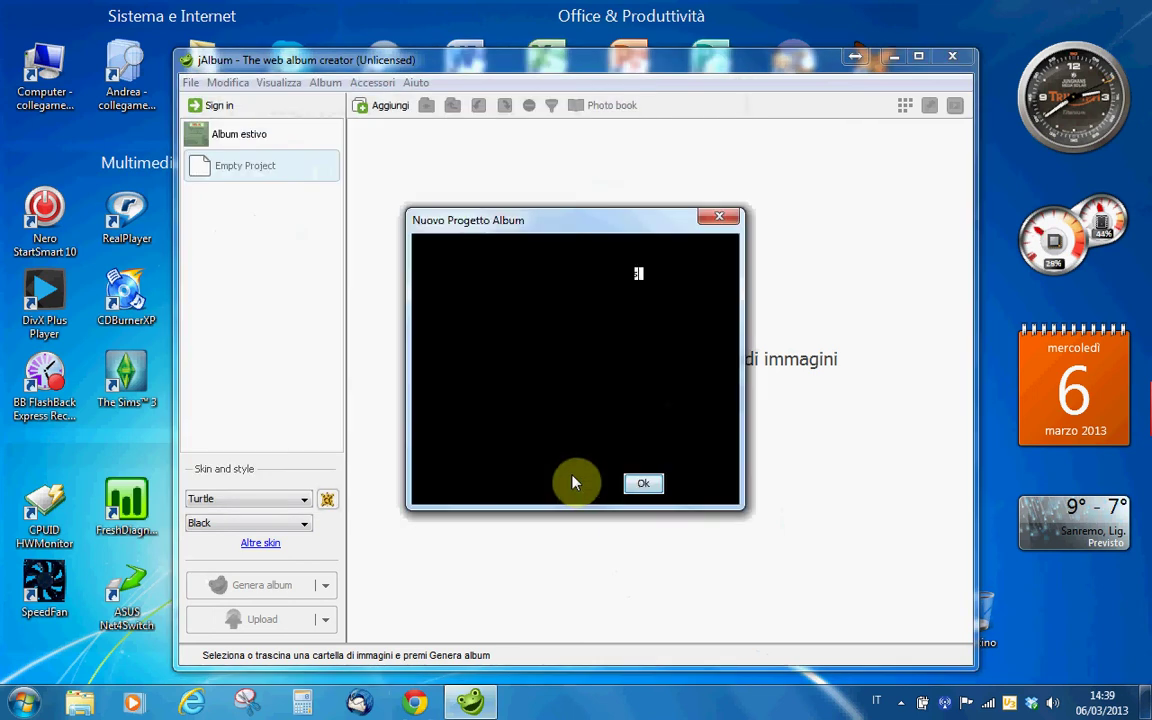
# - Create the new album project with the name "Foto miste" and the description "Raccolta personale di foto miste"
pyautogui.moveTo(617, 222); pyautogui.dragTo(734, 228)
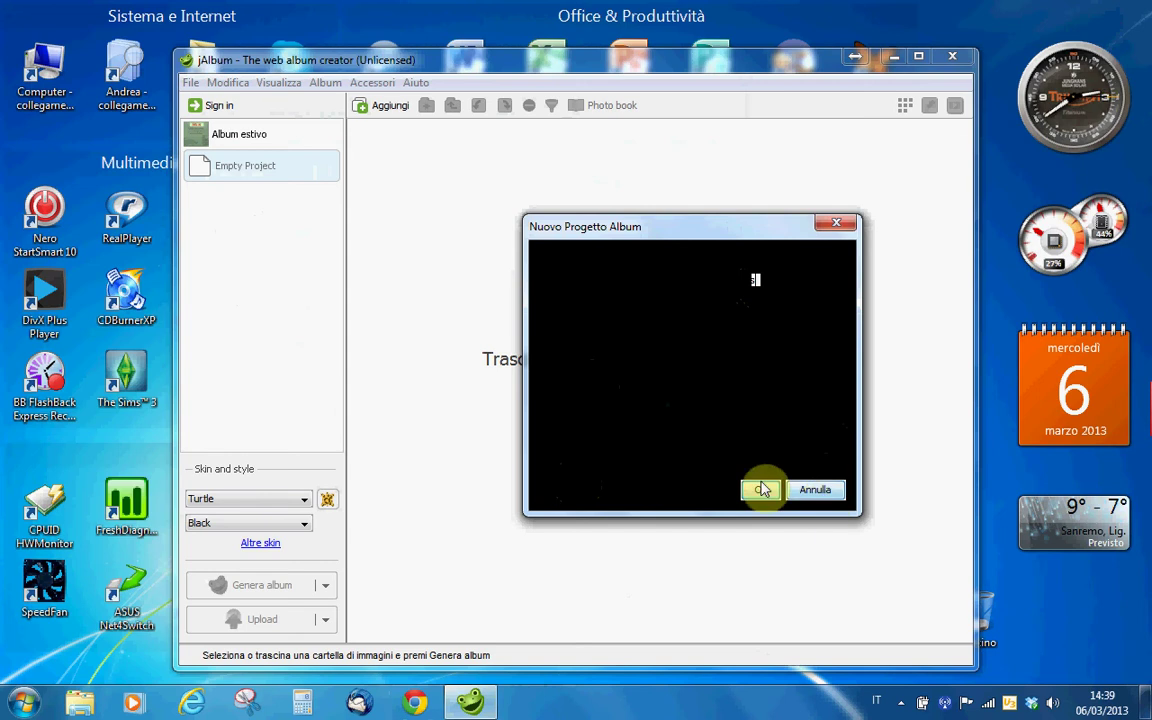
pyautogui.moveTo(645, 229); pyautogui.dragTo(457, 85)
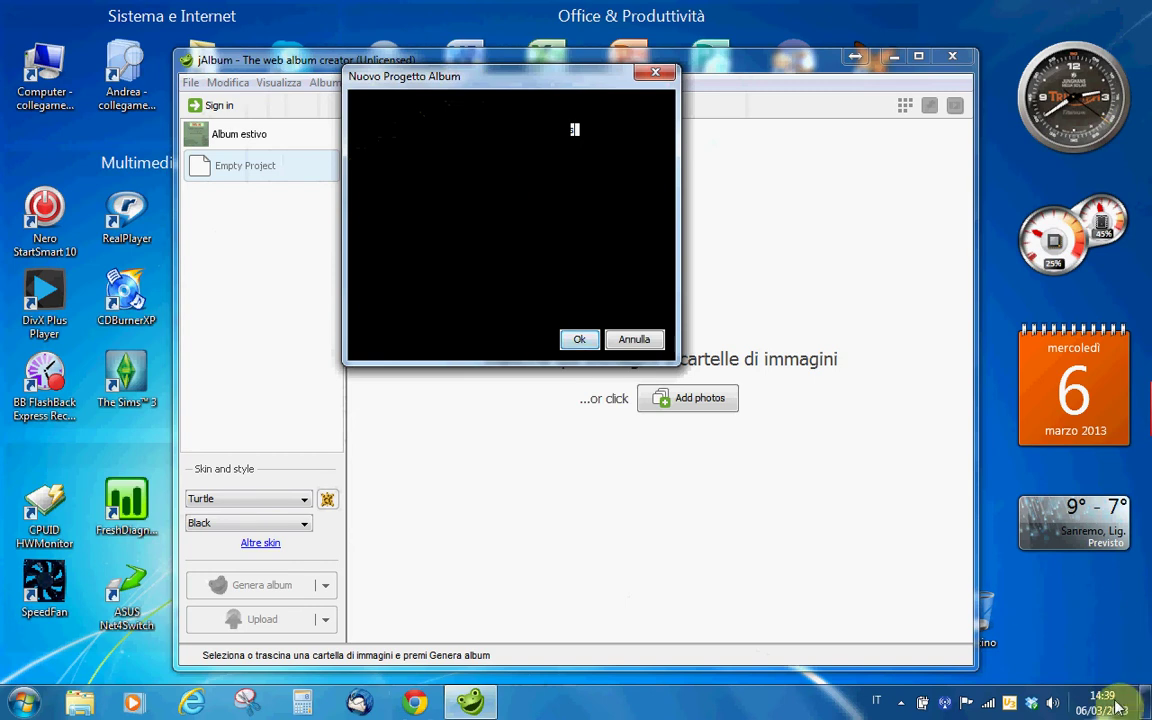
pyautogui.moveTo(1147, 708)
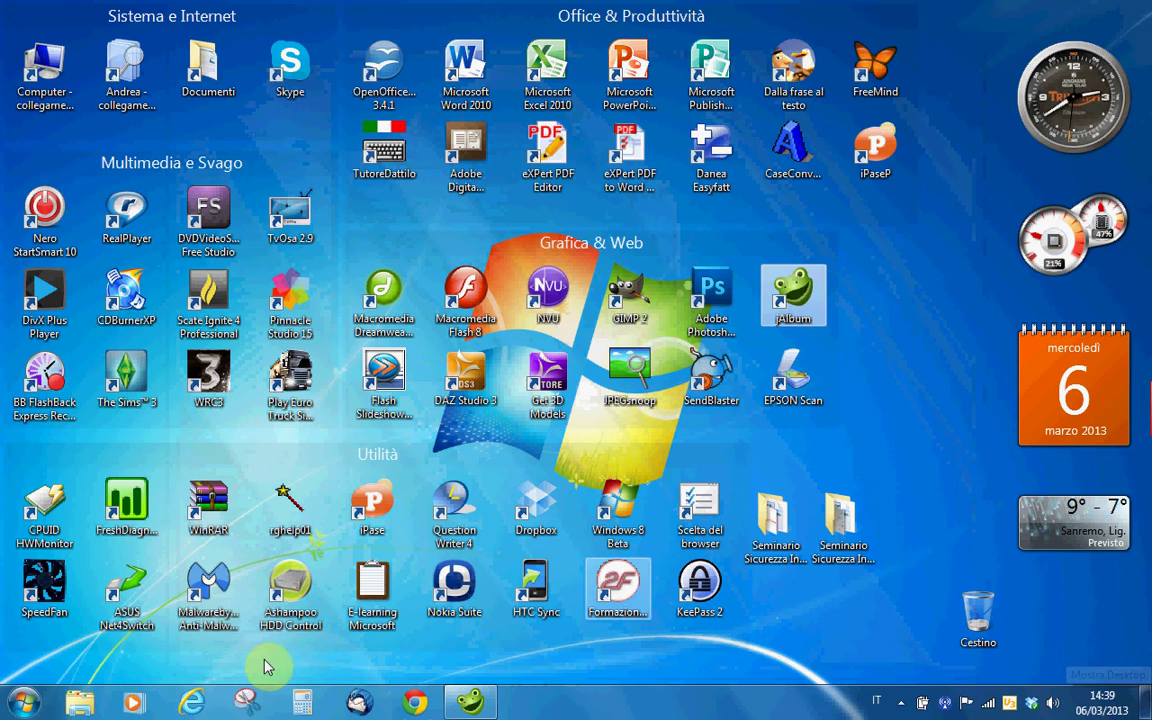
pyautogui.click(468, 705)
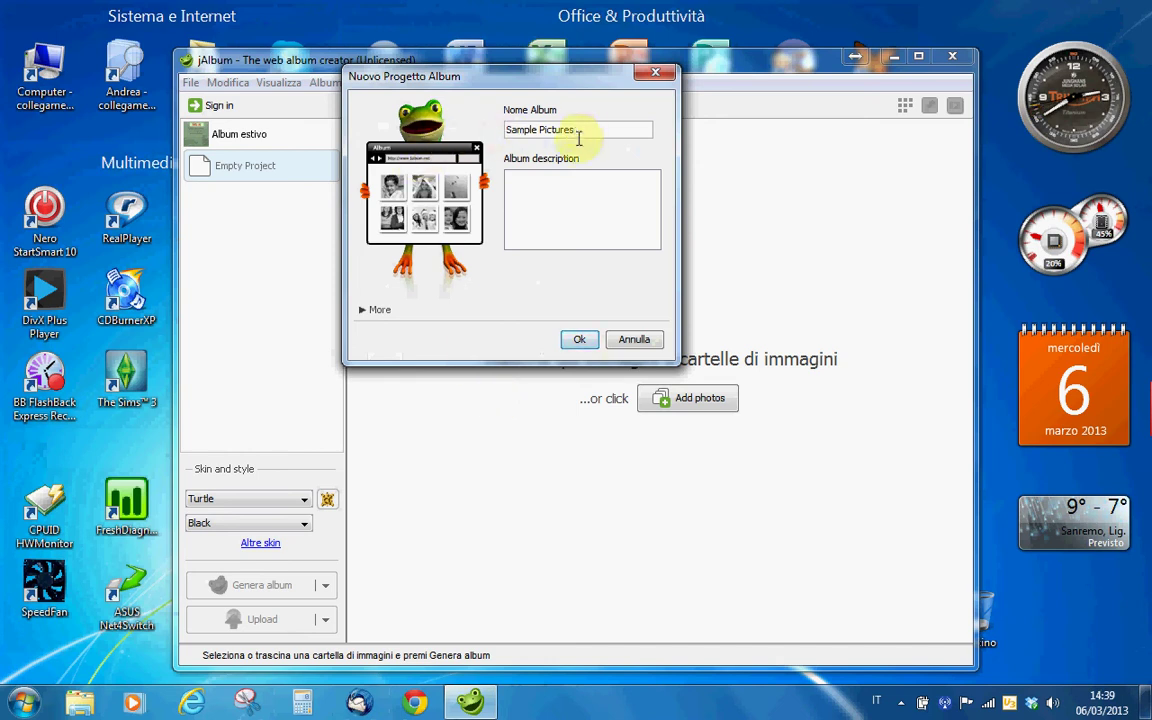
pyautogui.moveTo(578, 130); pyautogui.dragTo(470, 126)
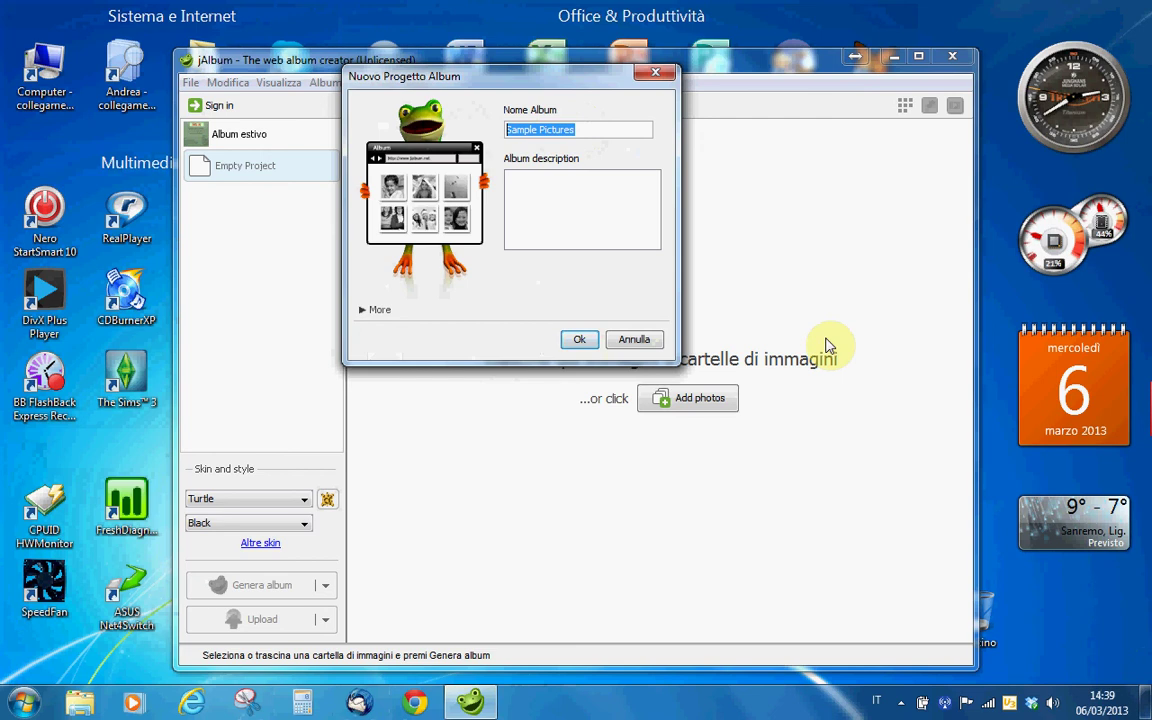
pyautogui.write('Foto miste')
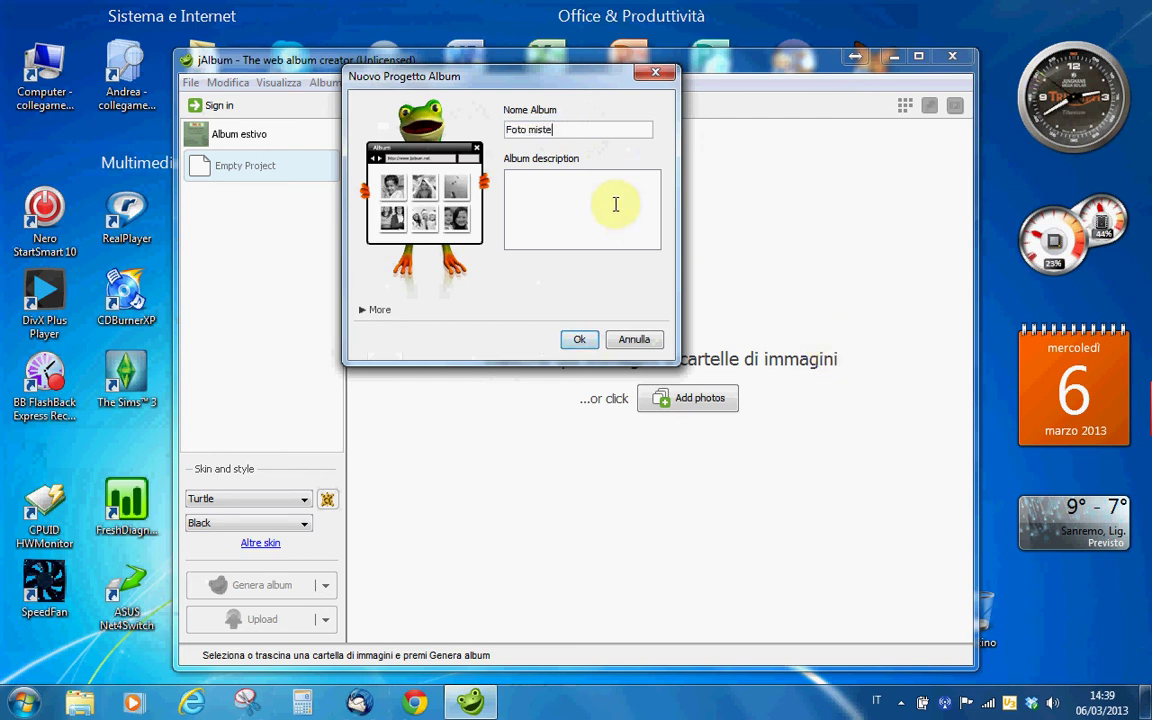
pyautogui.click(548, 184)
pyautogui.write('Raccolta personale di foto miste')
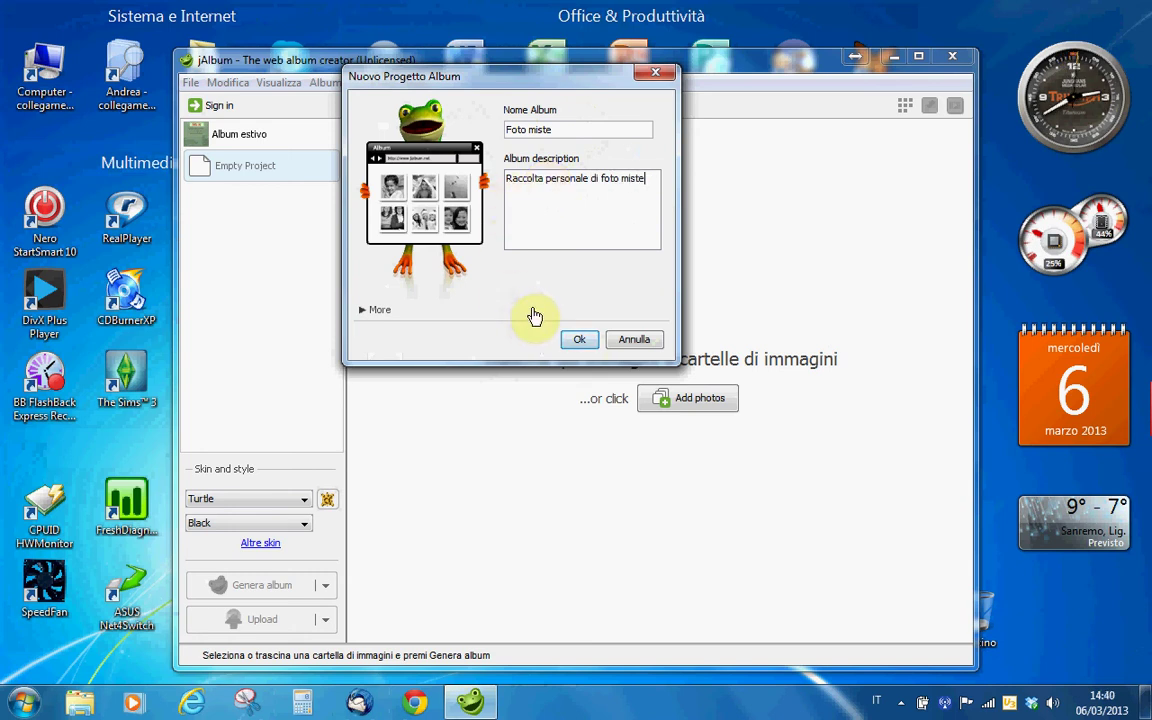
pyautogui.click(580, 339)
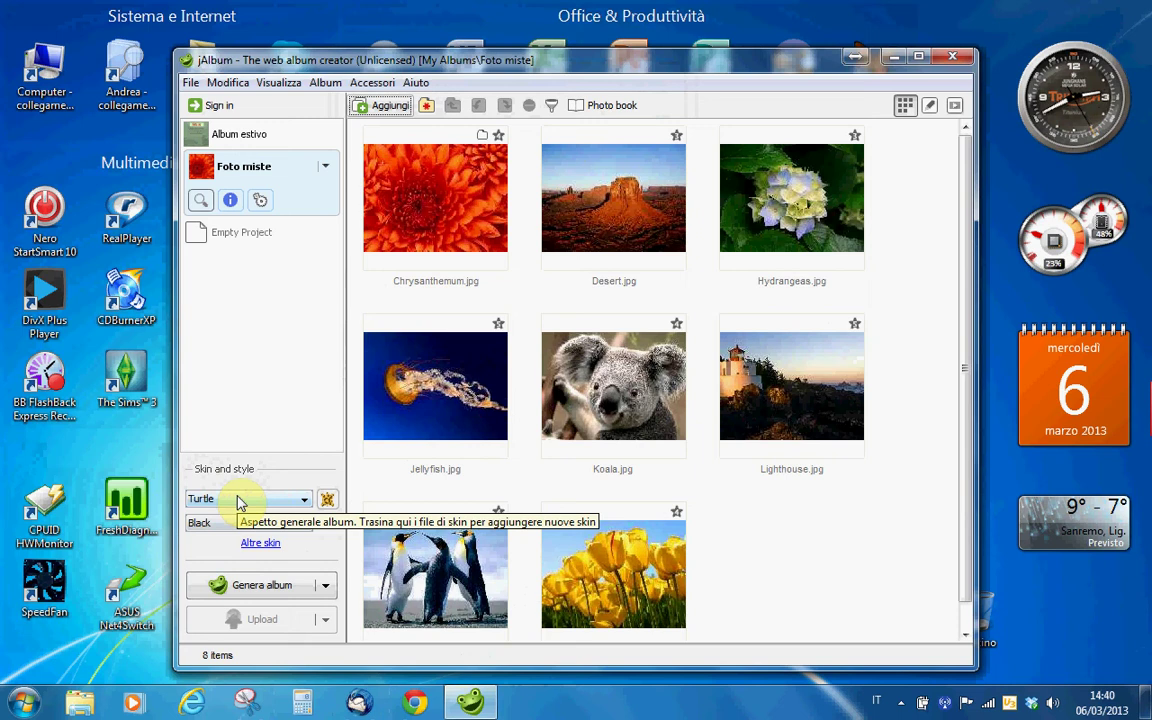
# - Try the PhotoBox skin on the album and view its available styles
pyautogui.click(305, 500)
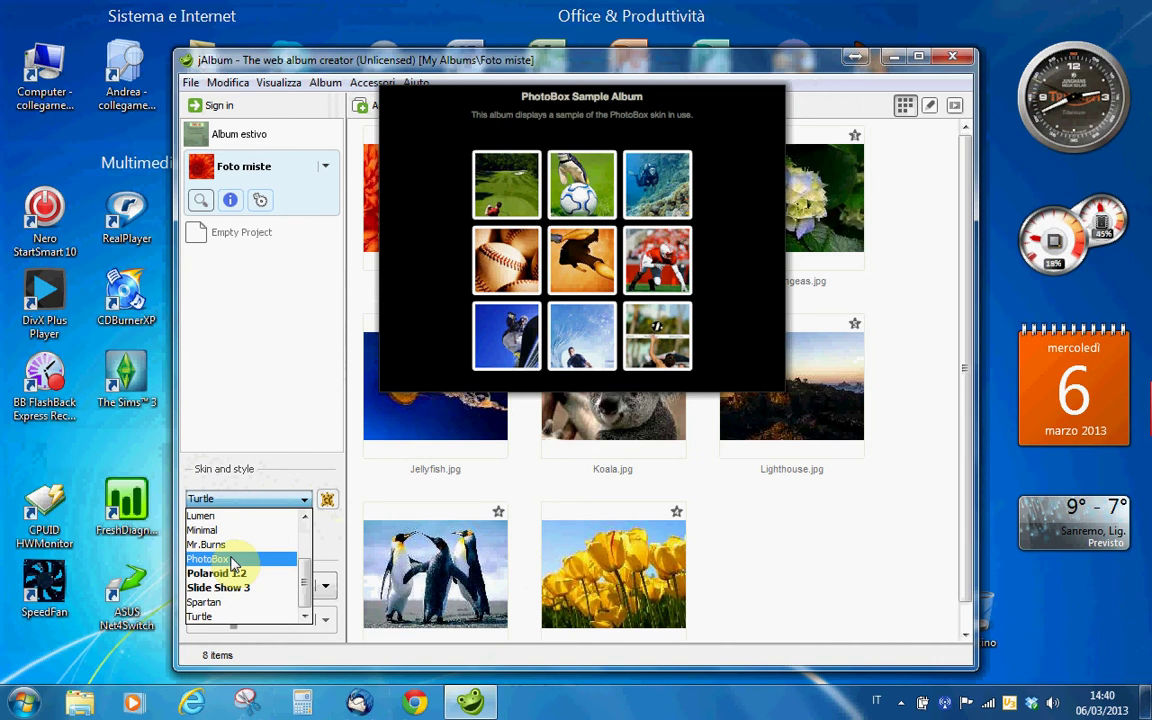
pyautogui.click(230, 560)
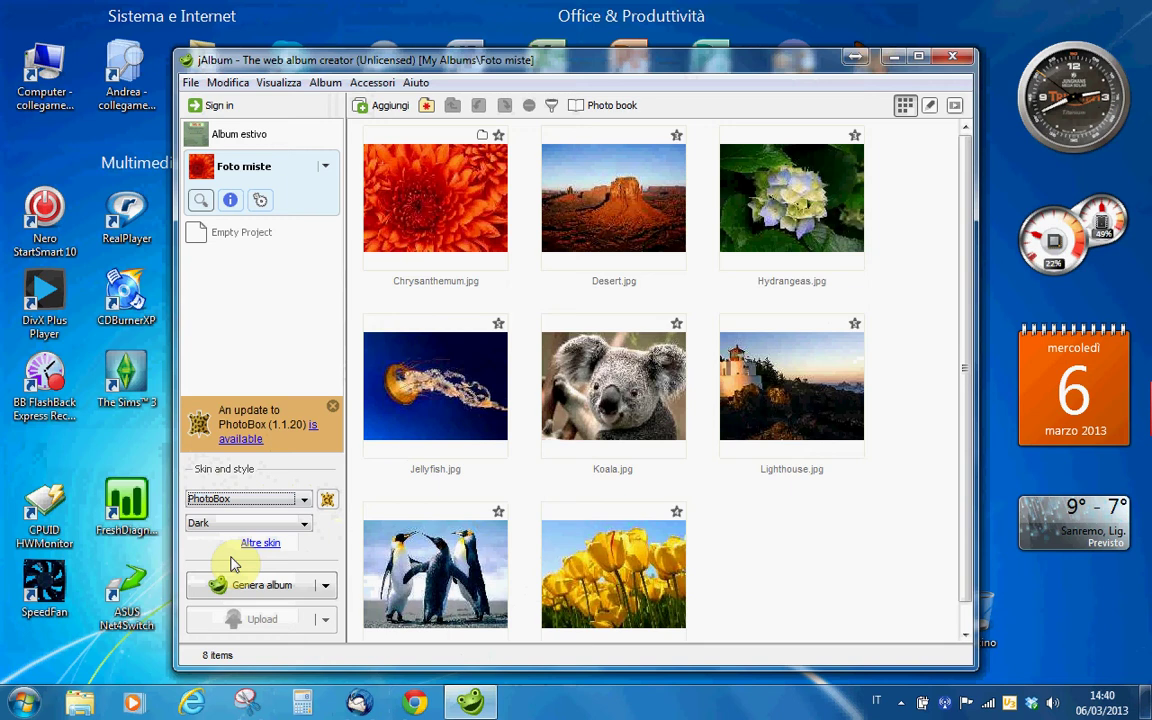
pyautogui.click(308, 530)
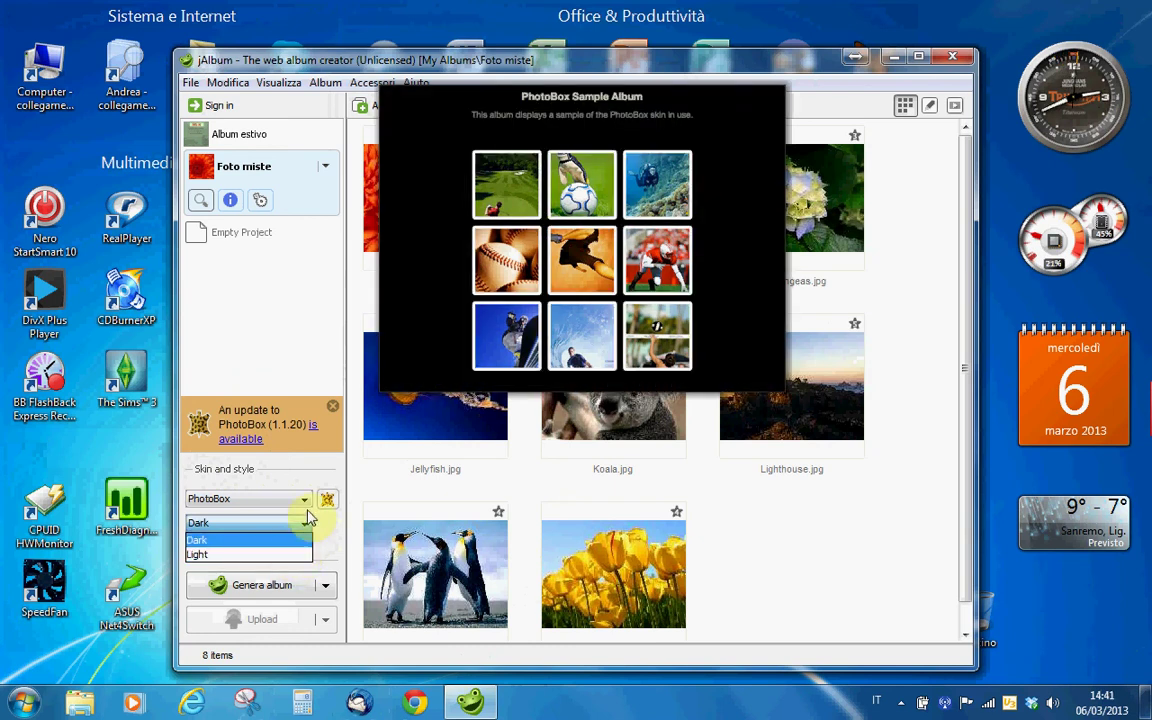
# - Switch the album's skin back to Turtle
pyautogui.click(309, 508)
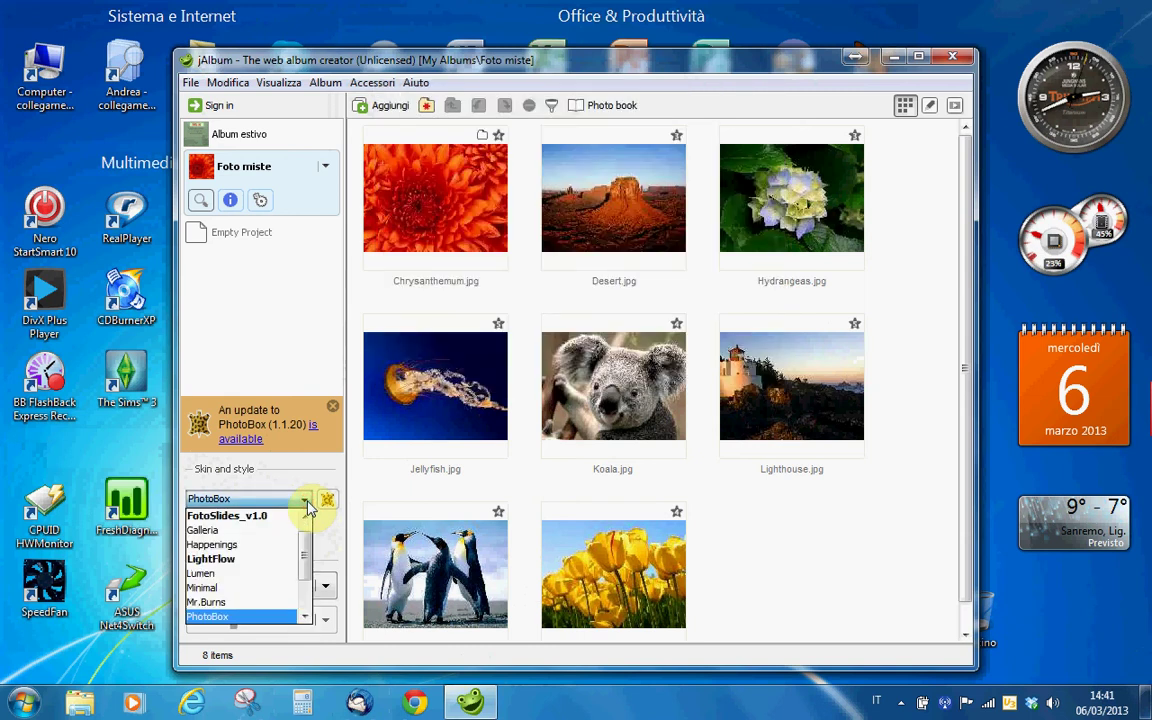
pyautogui.scroll(1, 297, 525)
pyautogui.scroll(-2, 296, 527)
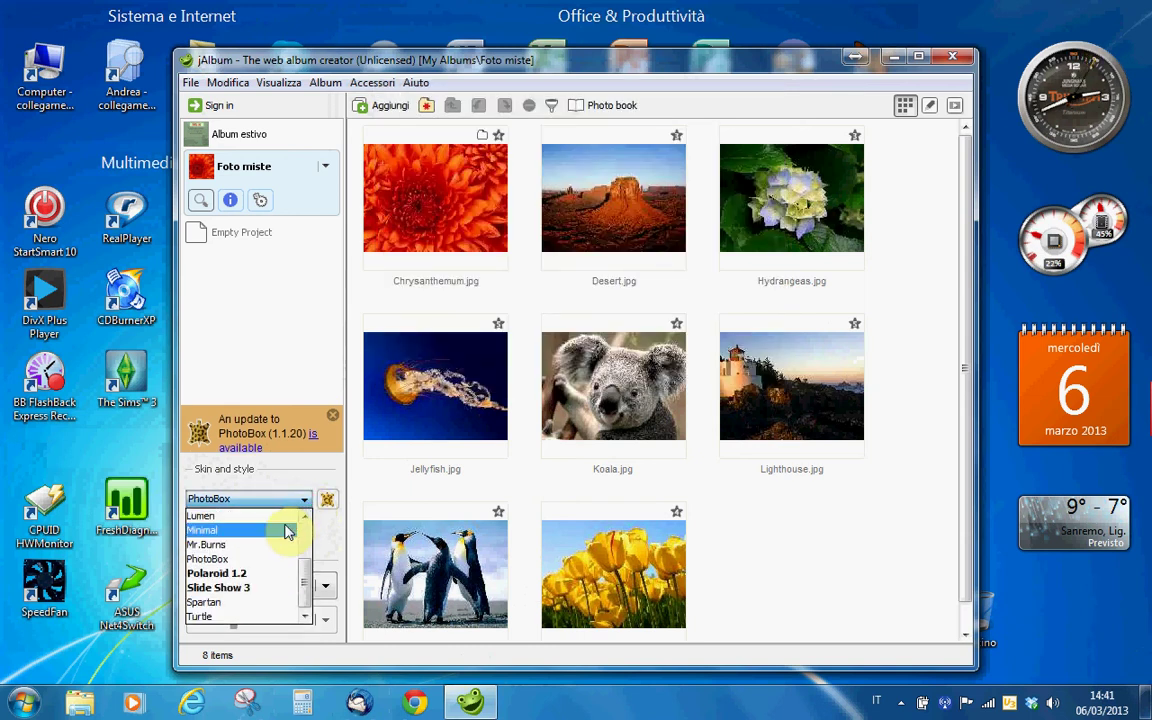
pyautogui.click(229, 616)
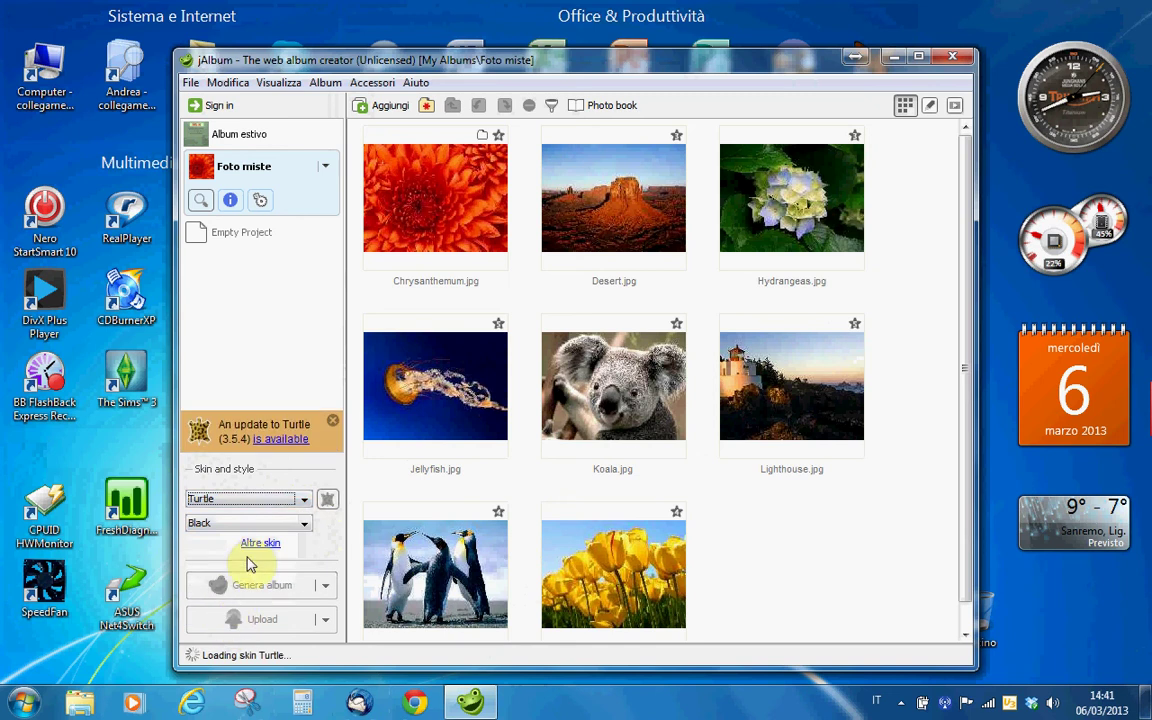
pyautogui.click(290, 500)
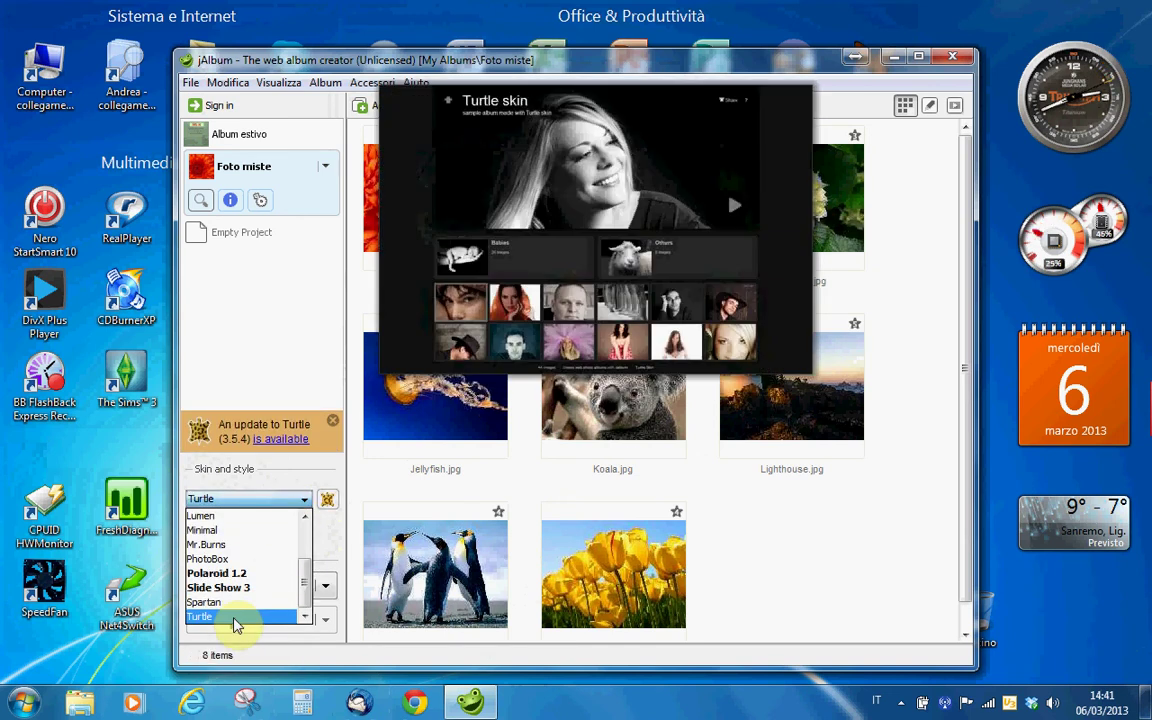
pyautogui.click(233, 618)
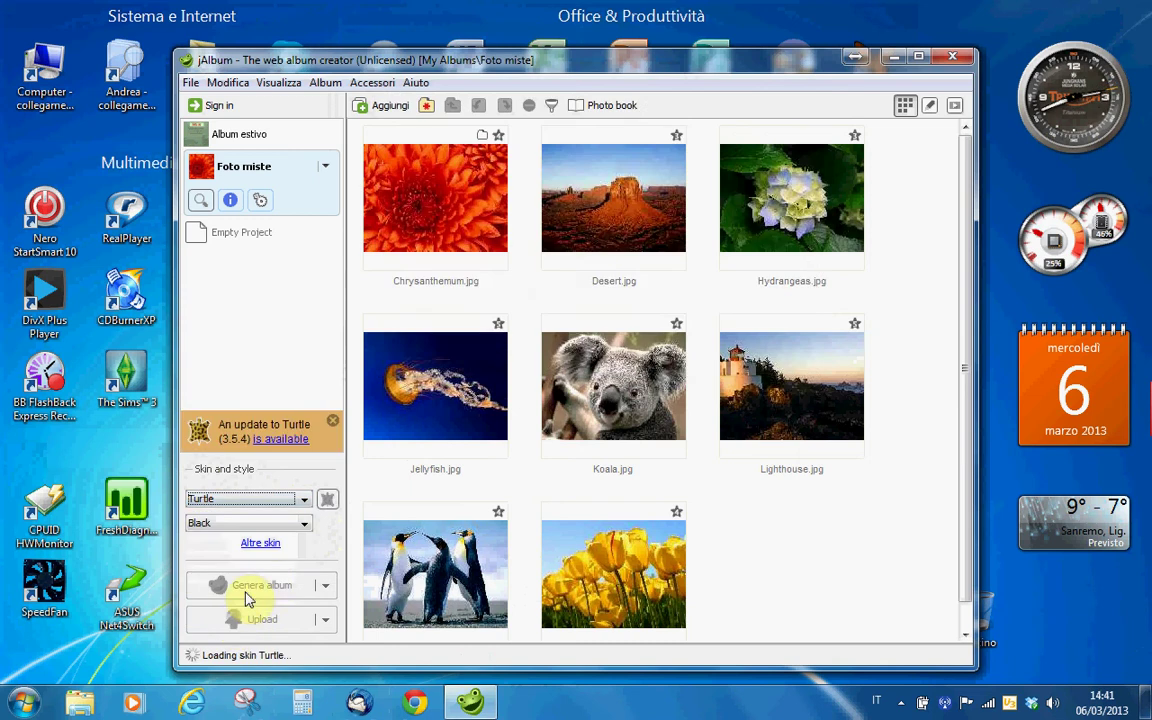
# - Set the style of the album's Turtle skin to Cork
pyautogui.click(303, 524)
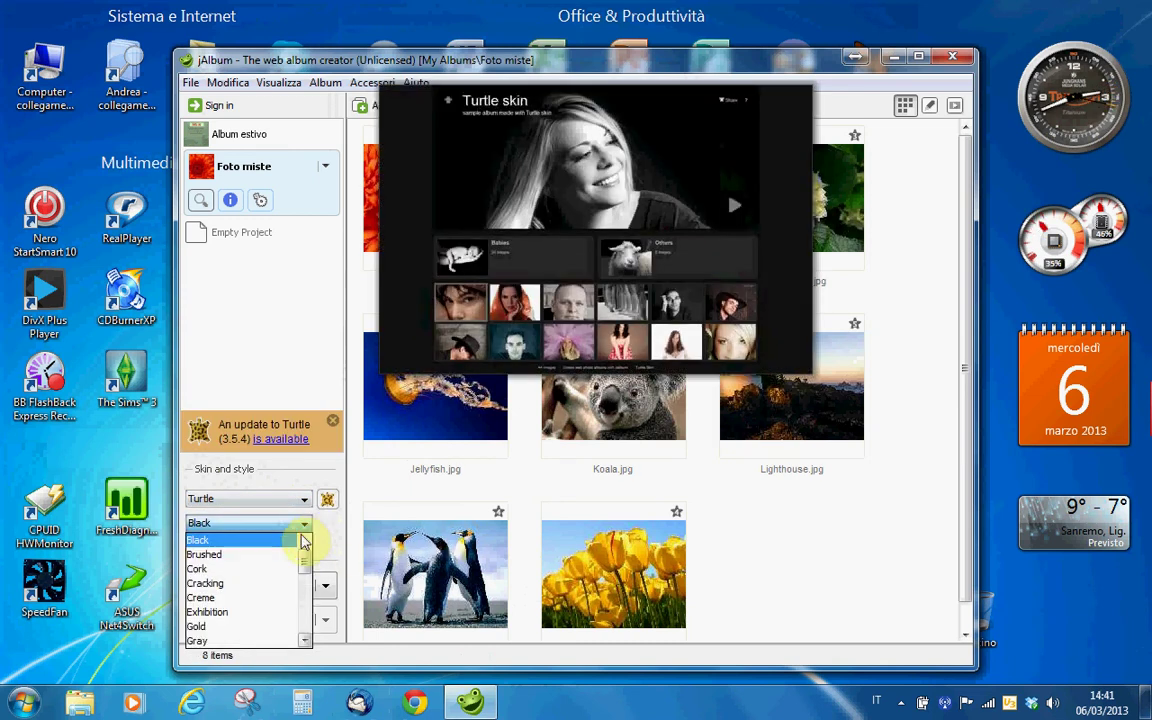
pyautogui.click(267, 577)
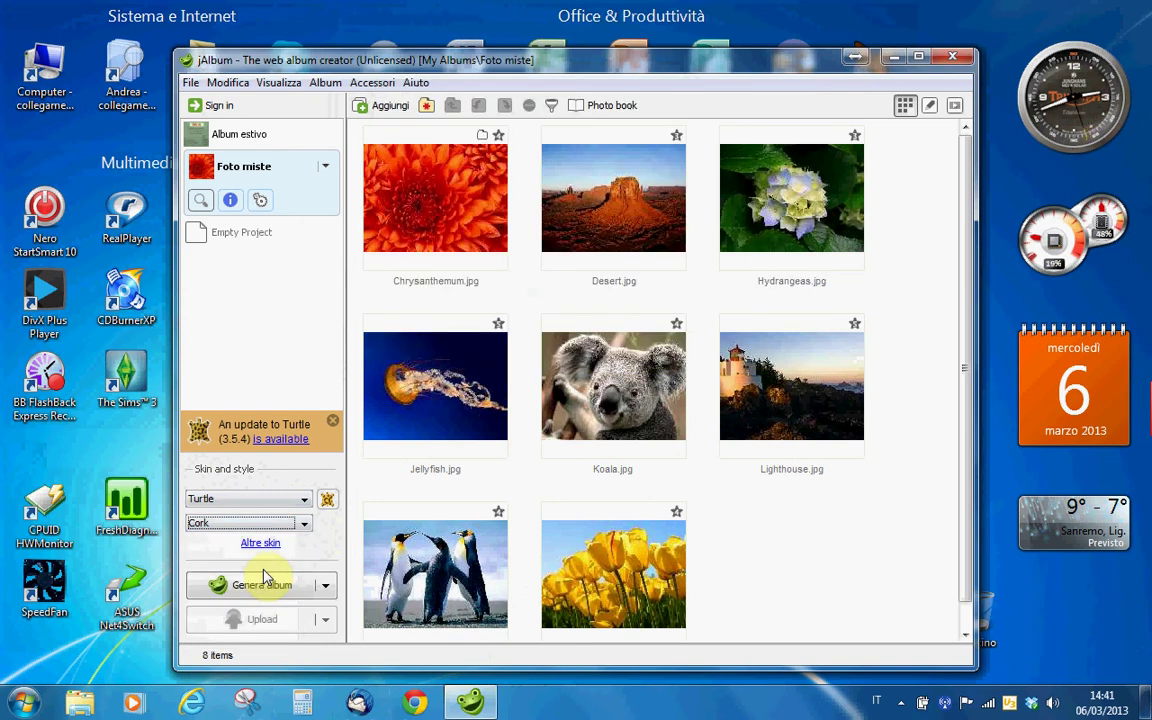
pyautogui.moveTo(430, 516)
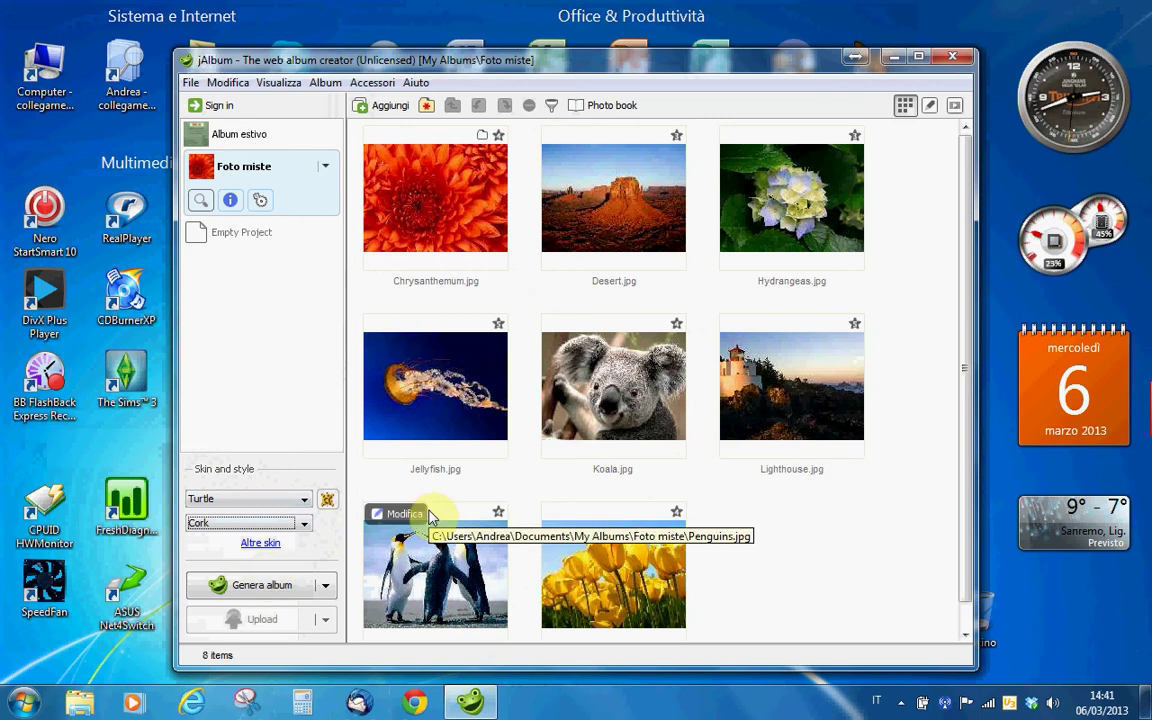
# - Generate the Foto miste album, dismiss the generation dialog, and exit jAlbum, answering No to the exit prompt
pyautogui.click(250, 592)
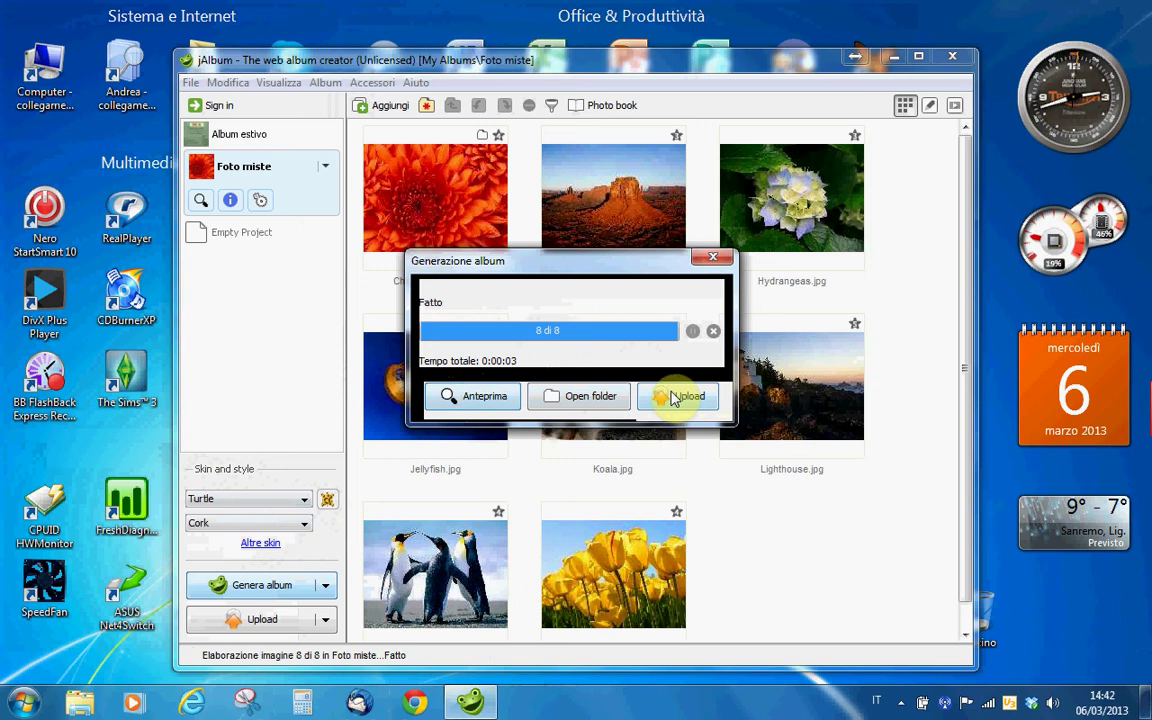
pyautogui.click(712, 256)
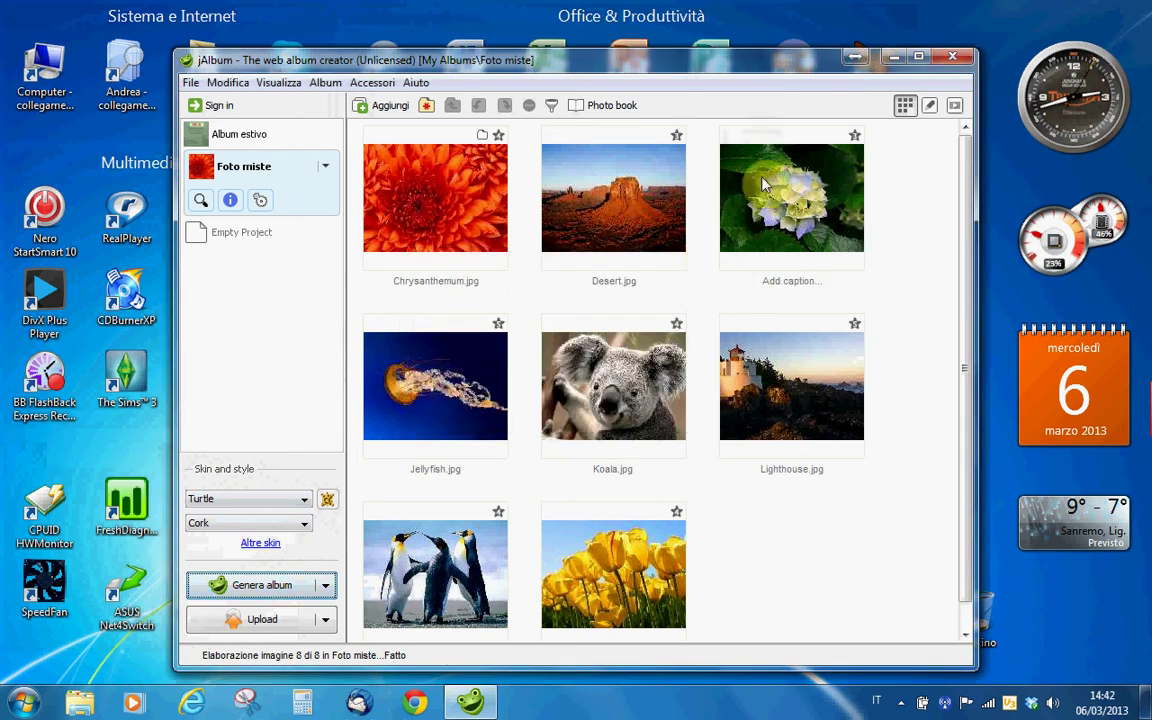
pyautogui.click(955, 62)
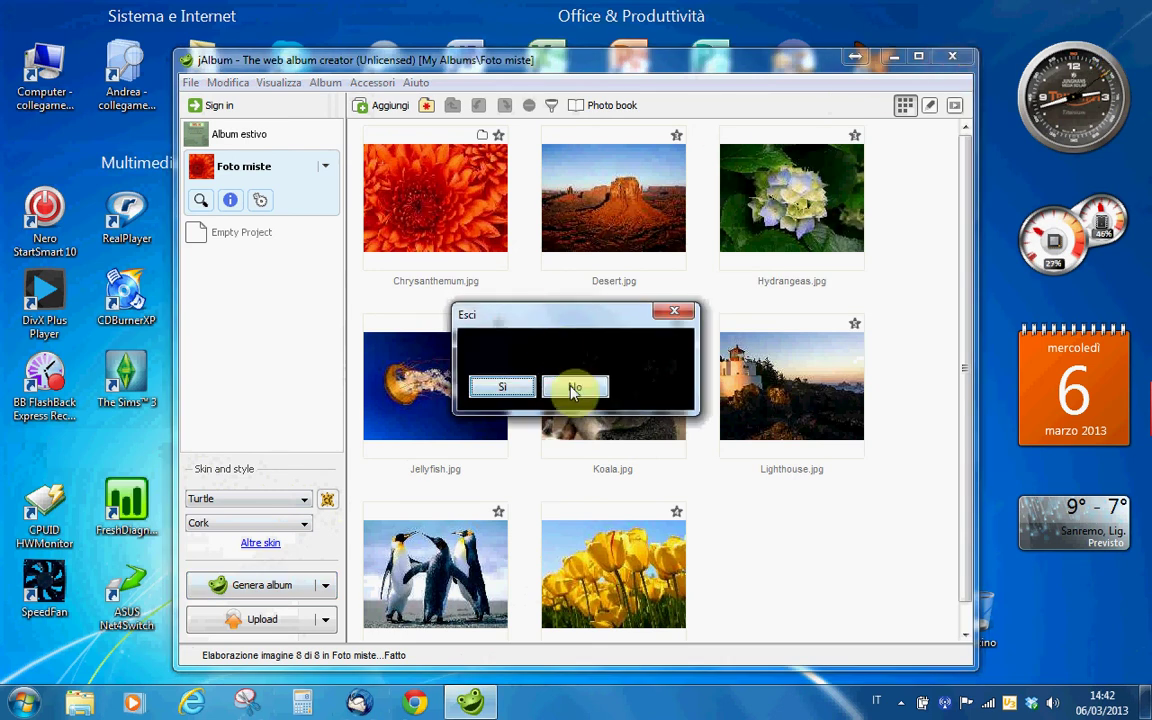
pyautogui.click(575, 389)
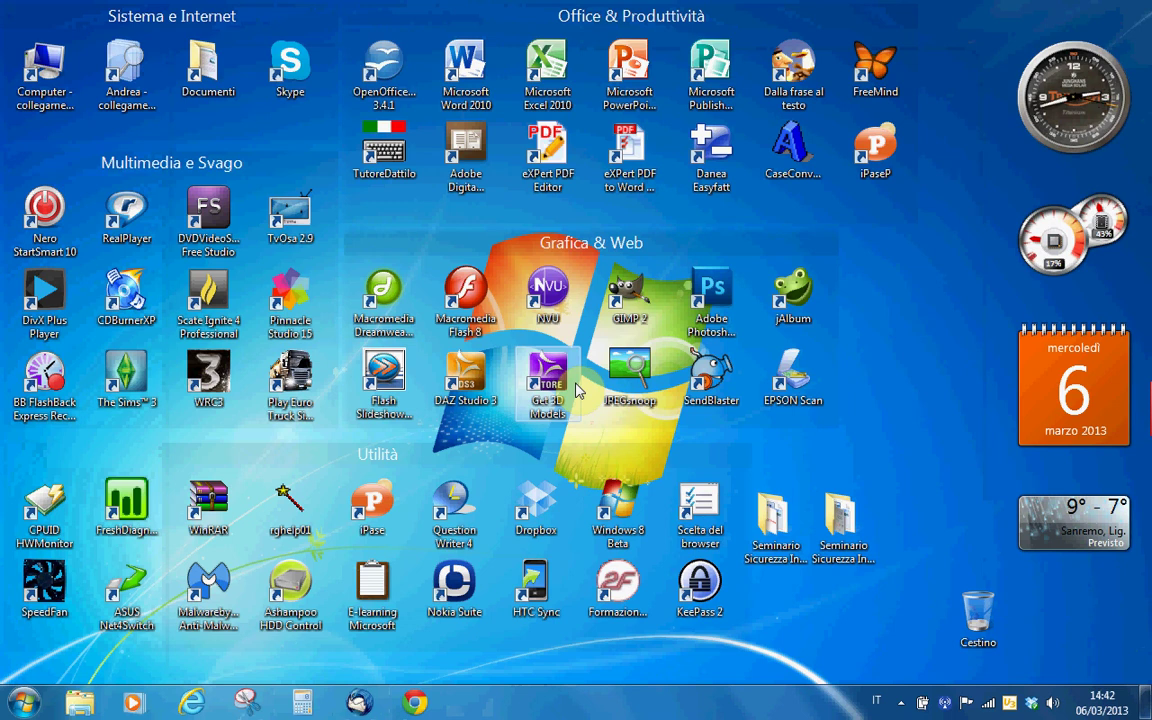
# - Open the album folder inside the Foto miste folder, found under My Albums in Documents
pyautogui.click(215, 65)
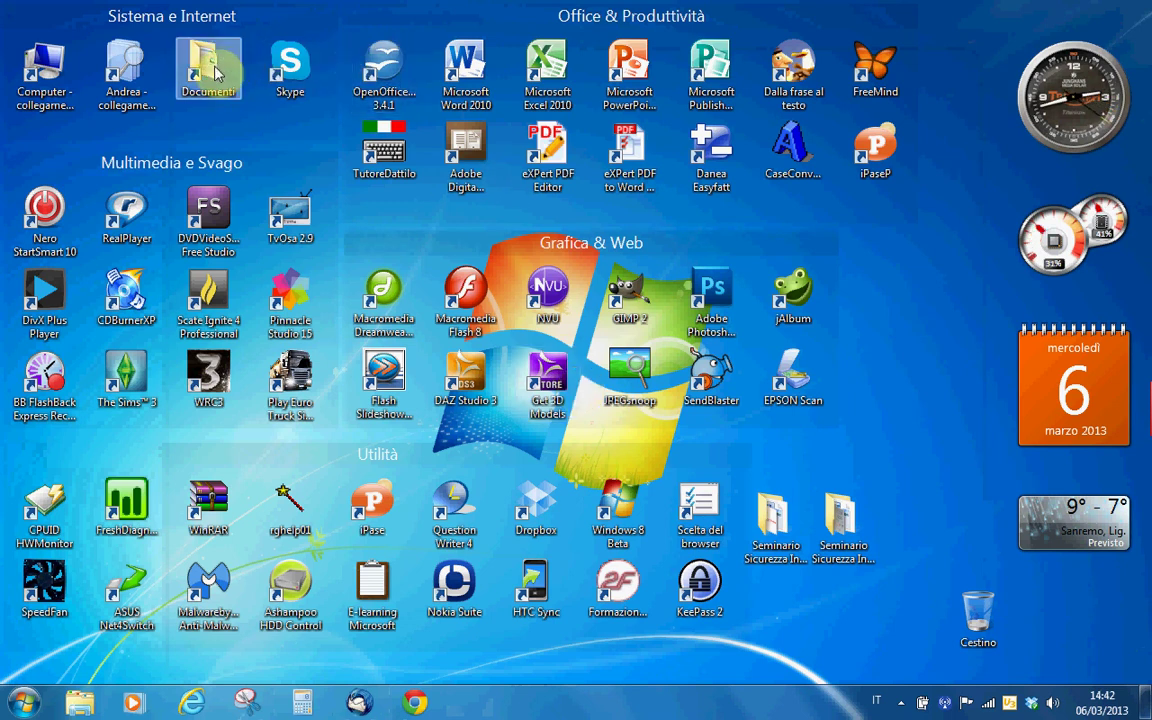
pyautogui.doubleClick(215, 66)
pyautogui.scroll(-15, 800, 317)
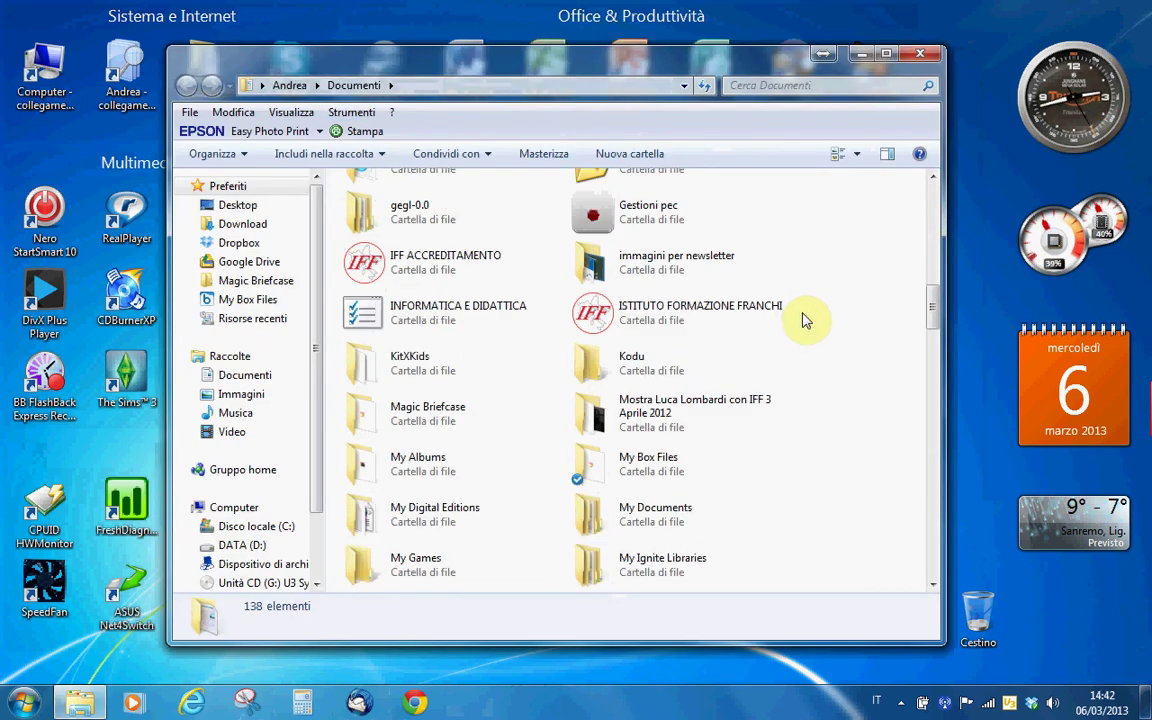
pyautogui.scroll(-3, 670, 470)
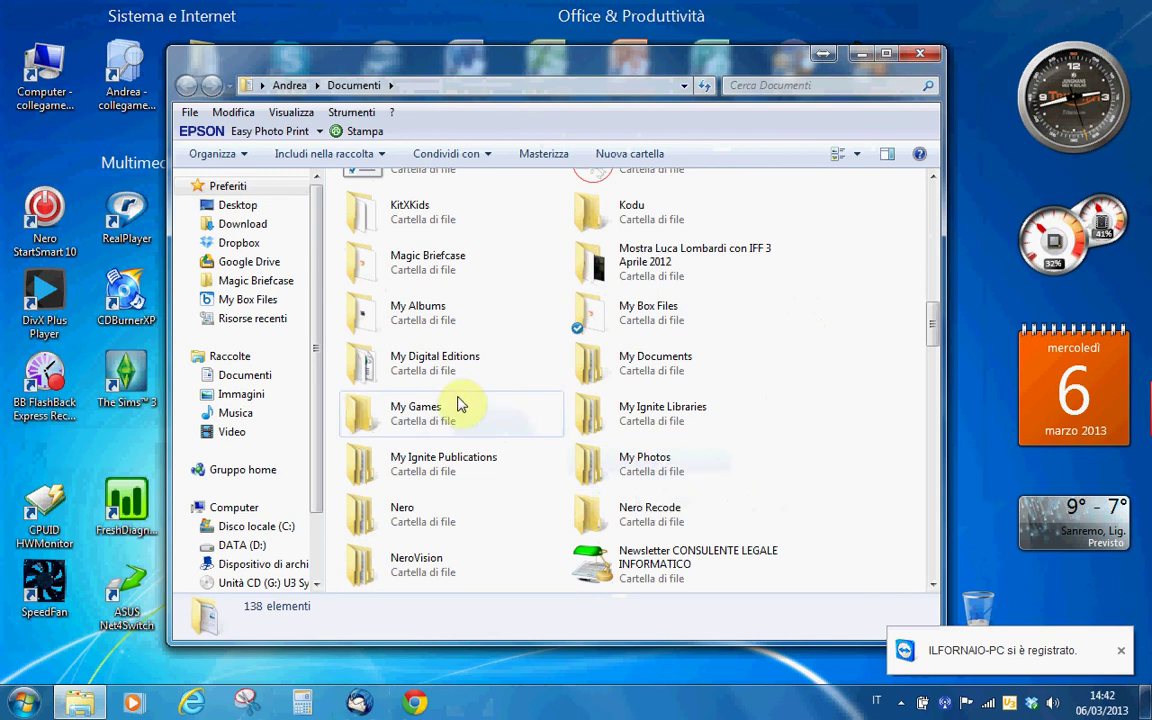
pyautogui.doubleClick(417, 320)
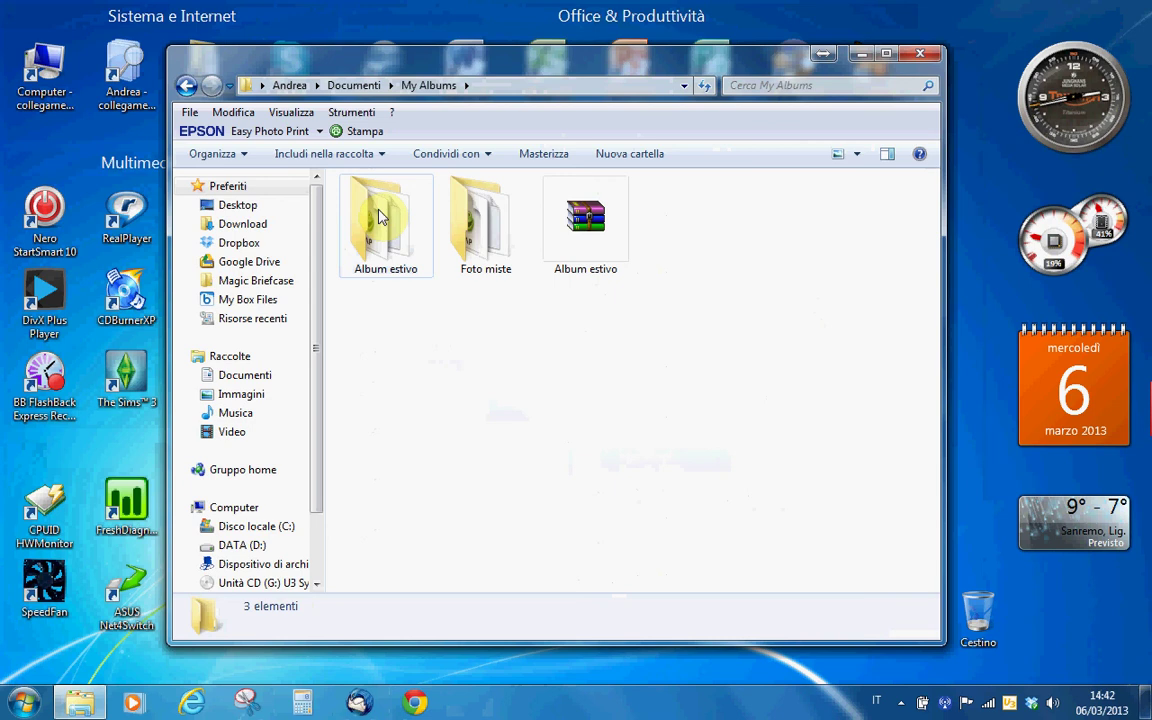
pyautogui.moveTo(481, 226)
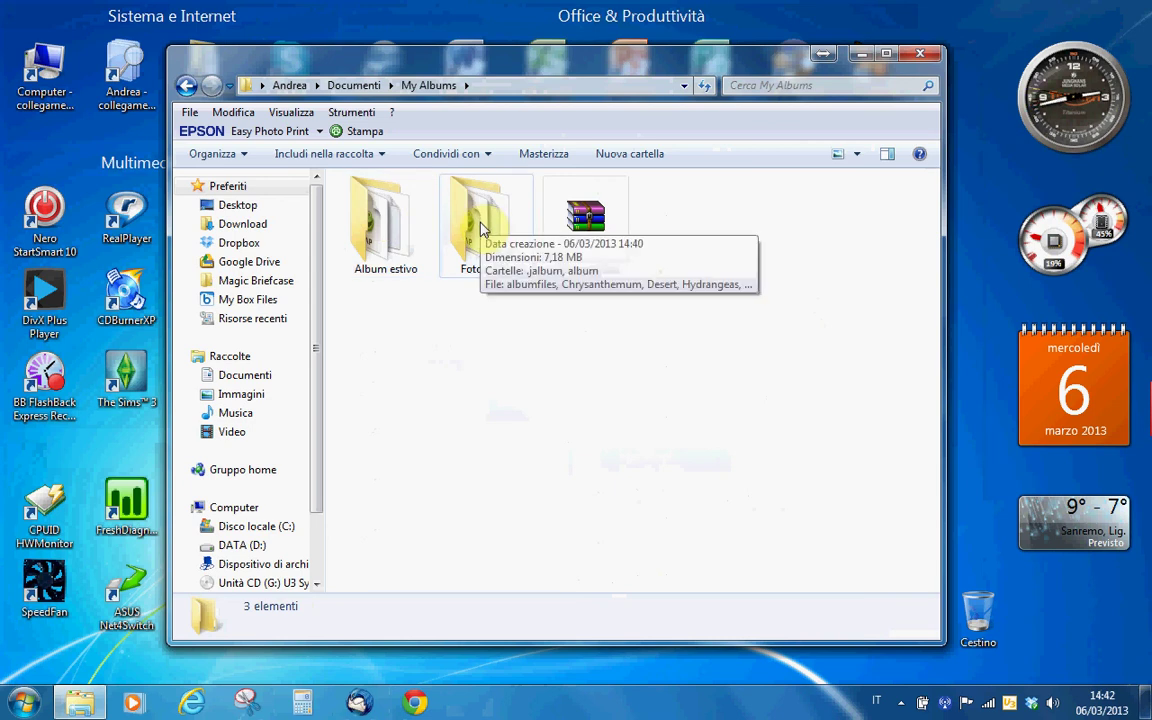
pyautogui.doubleClick(481, 226)
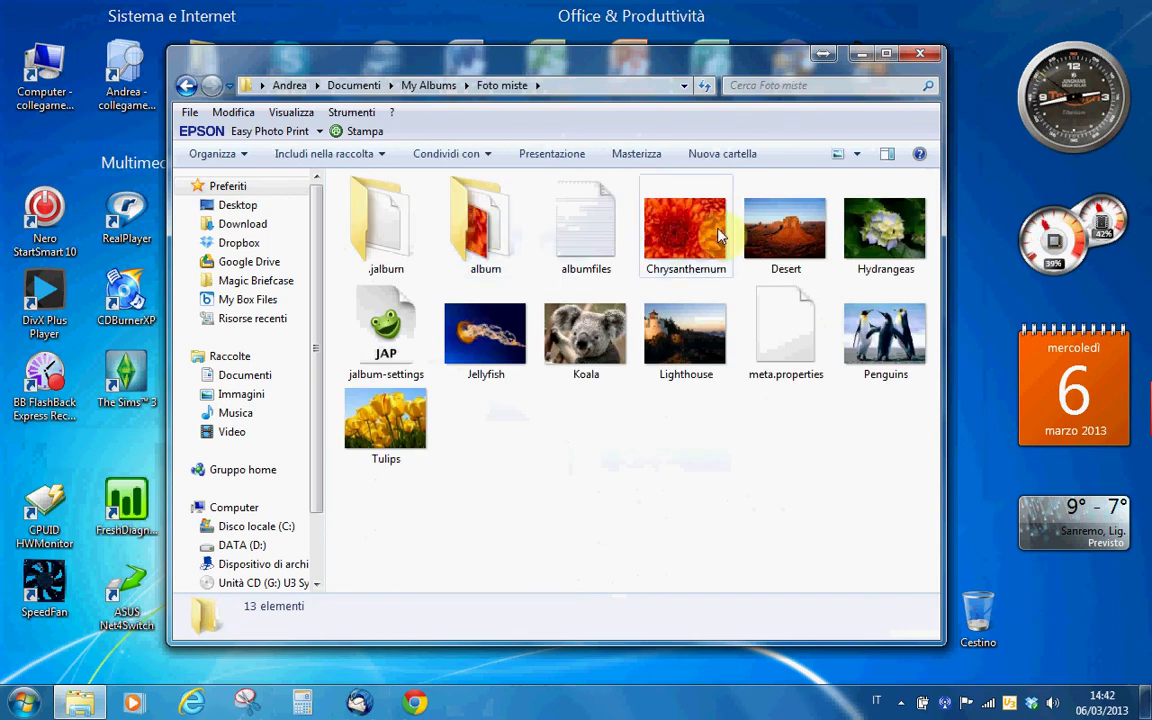
pyautogui.doubleClick(480, 252)
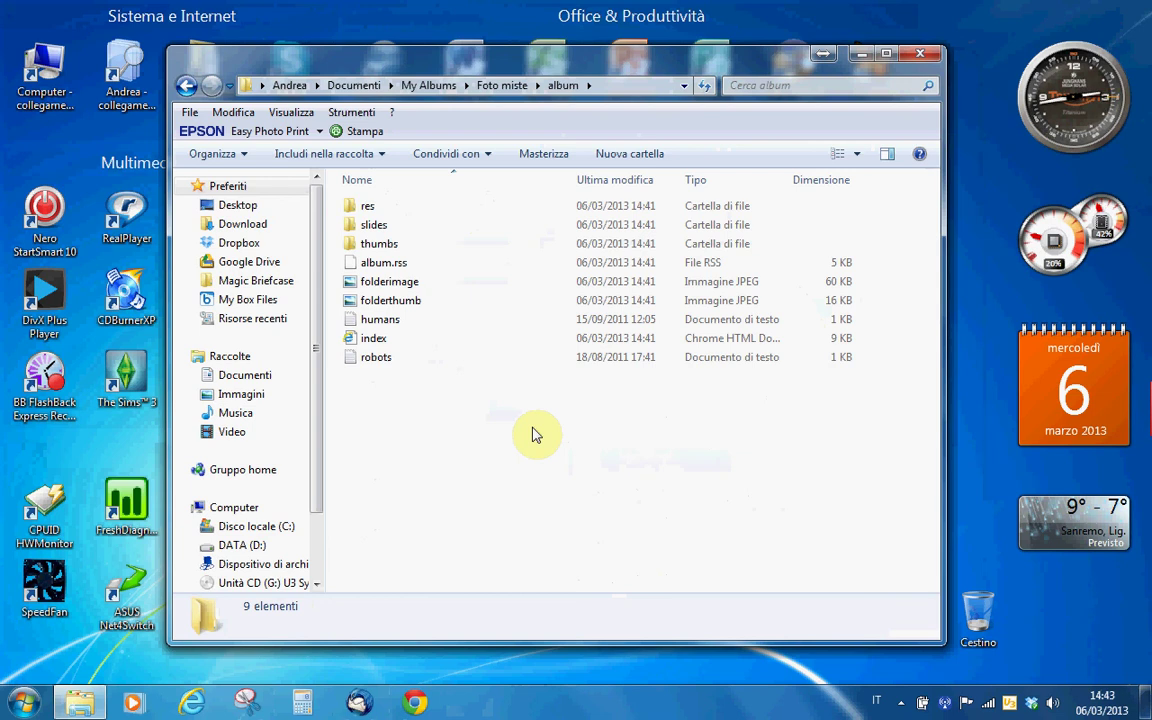
# - Open the album's index file in Chrome to display the generated web album
pyautogui.click(438, 342)
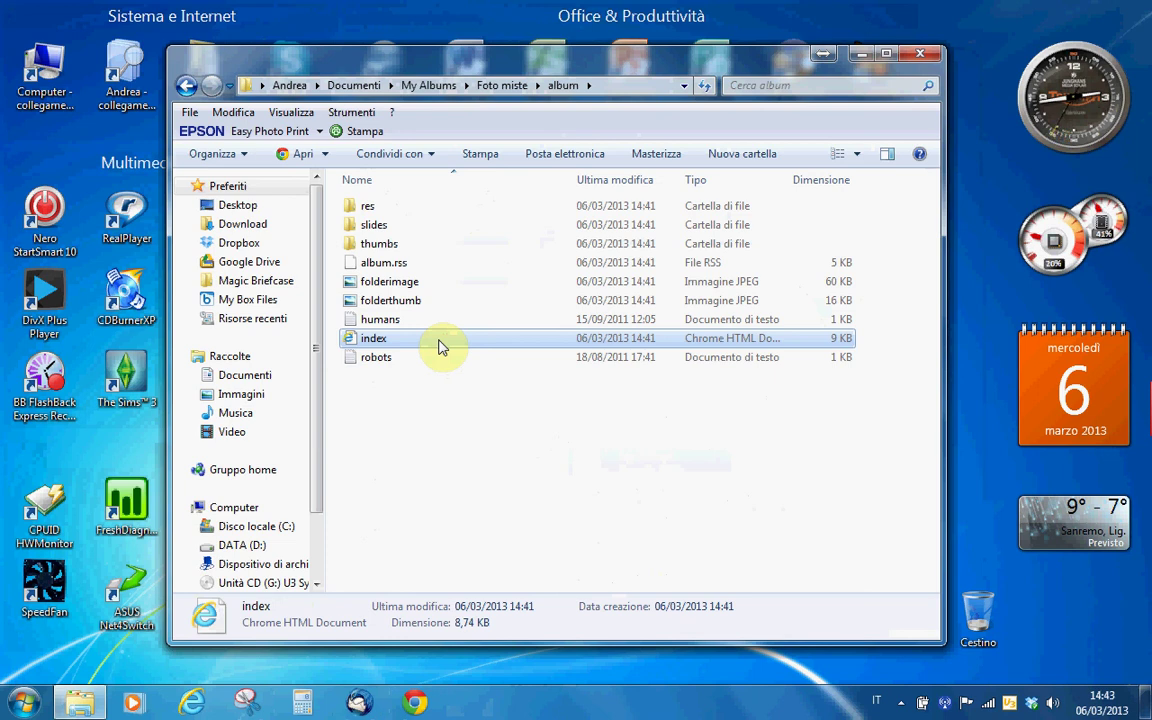
pyautogui.moveTo(366, 342)
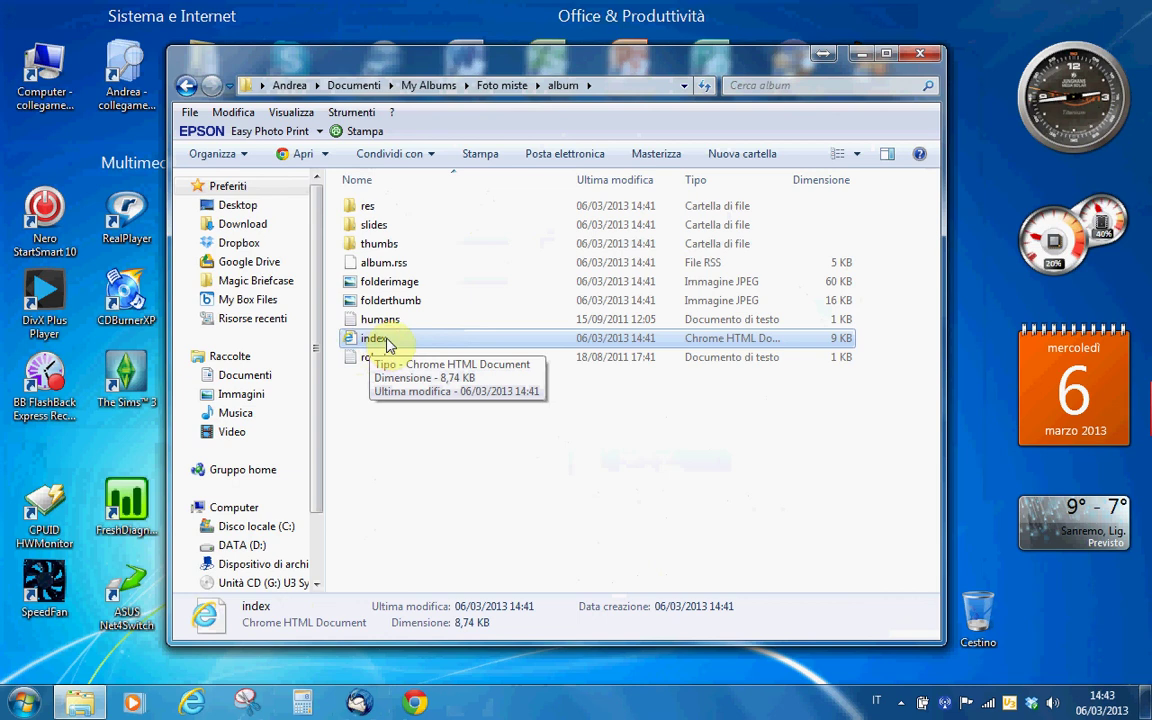
pyautogui.doubleClick(386, 338)
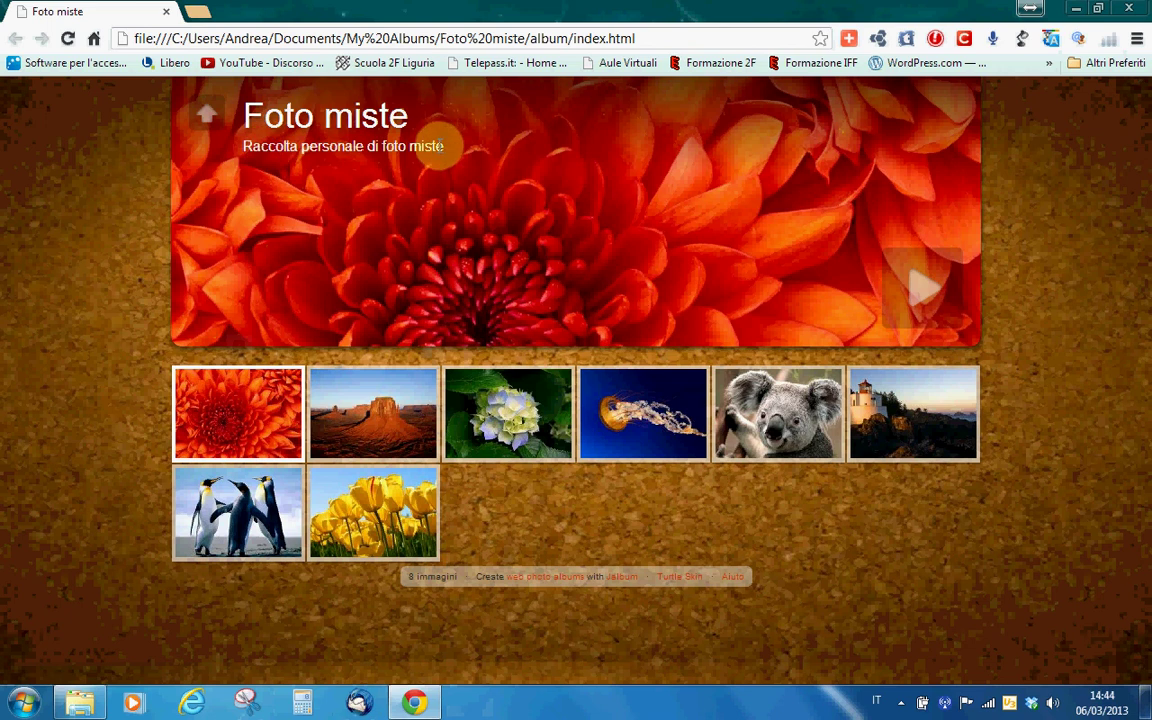
# - View the Foto miste photos one by one through to the last image, and return to the album's index page
pyautogui.click(930, 290)
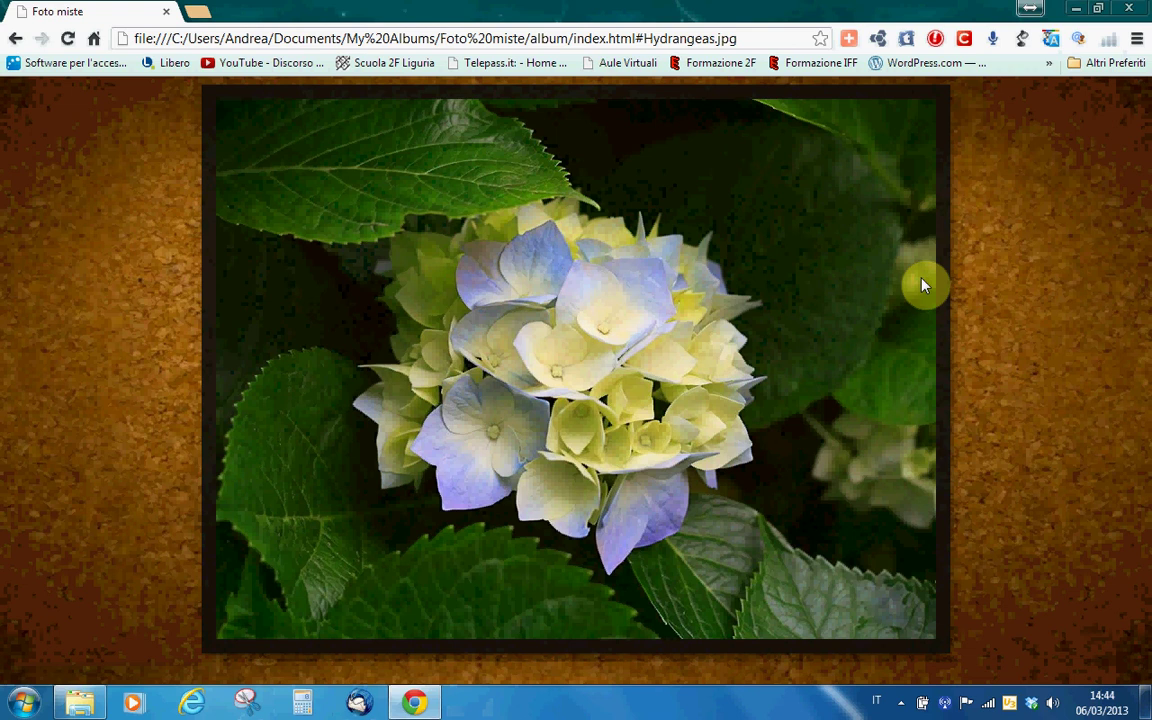
pyautogui.click(922, 286)
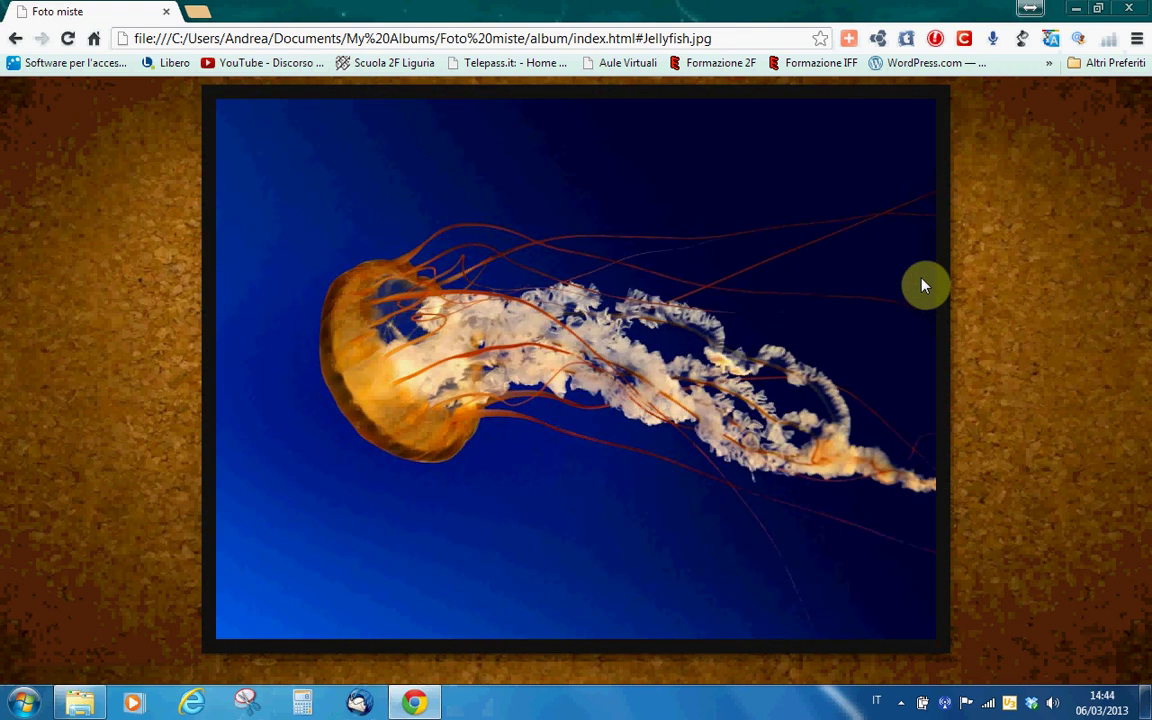
pyautogui.click(922, 286)
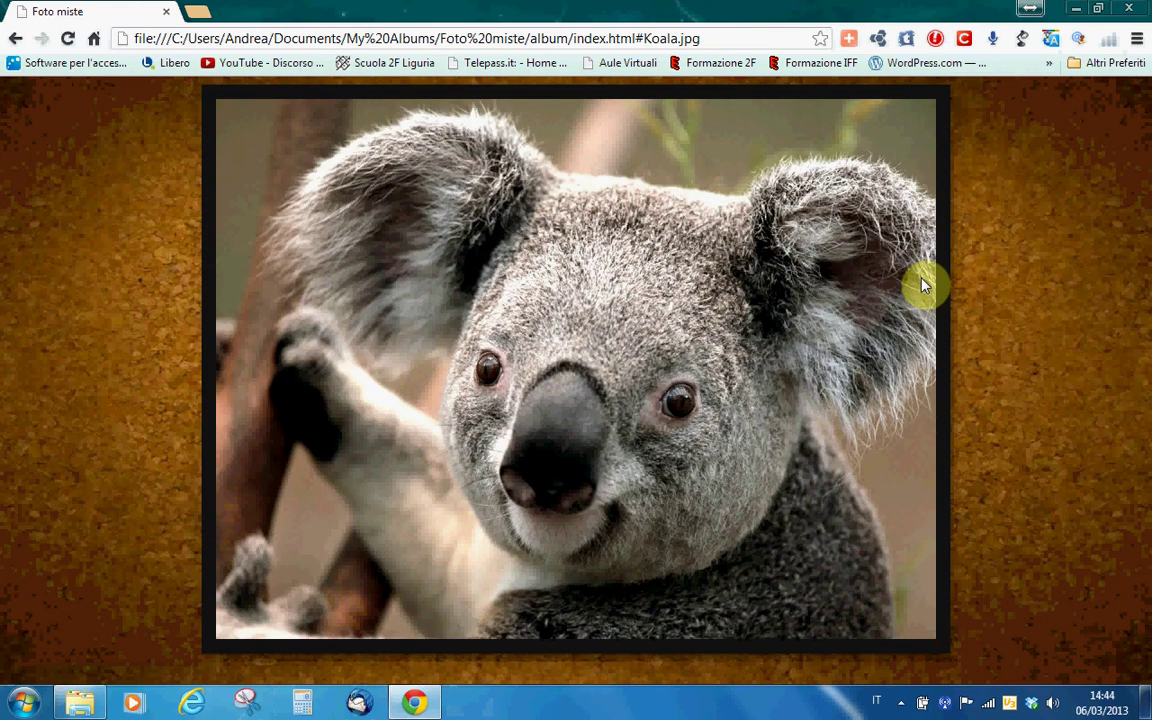
pyautogui.click(922, 286)
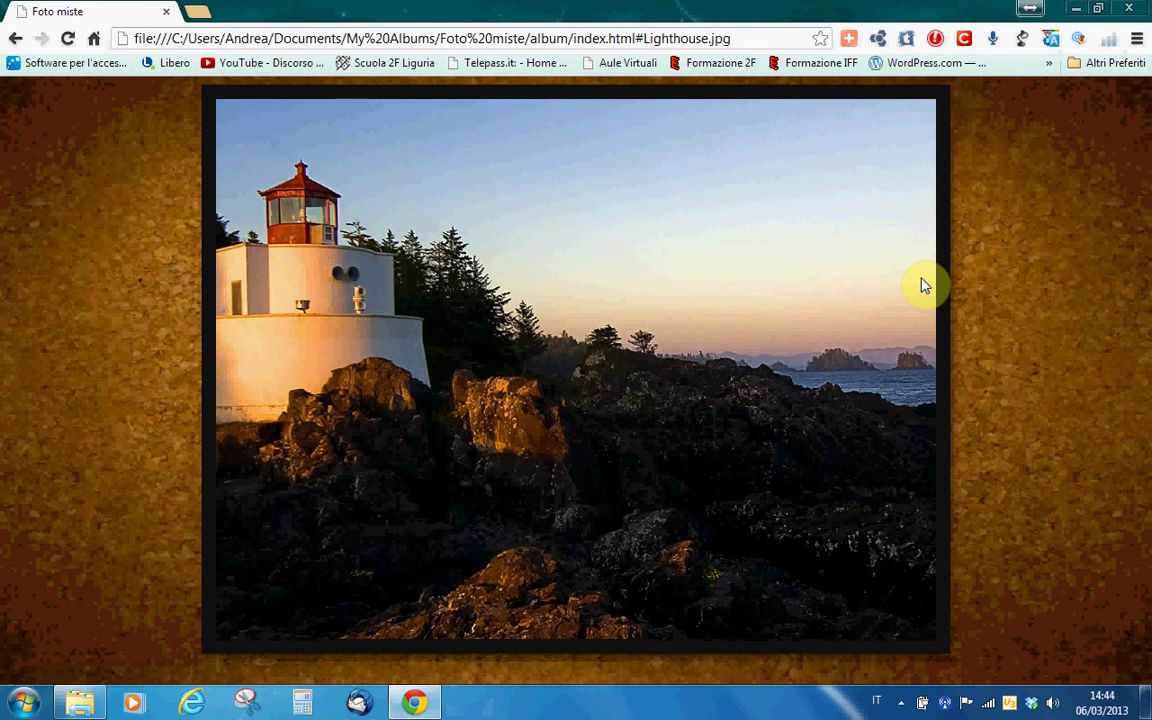
pyautogui.click(922, 286)
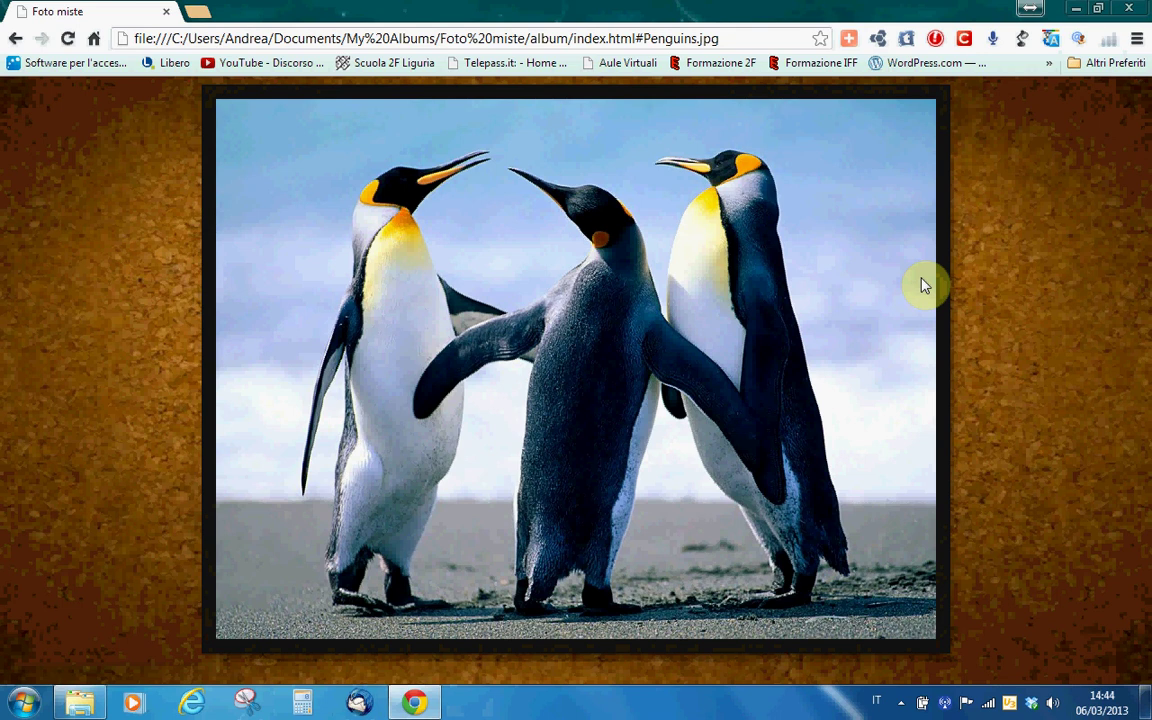
pyautogui.click(922, 286)
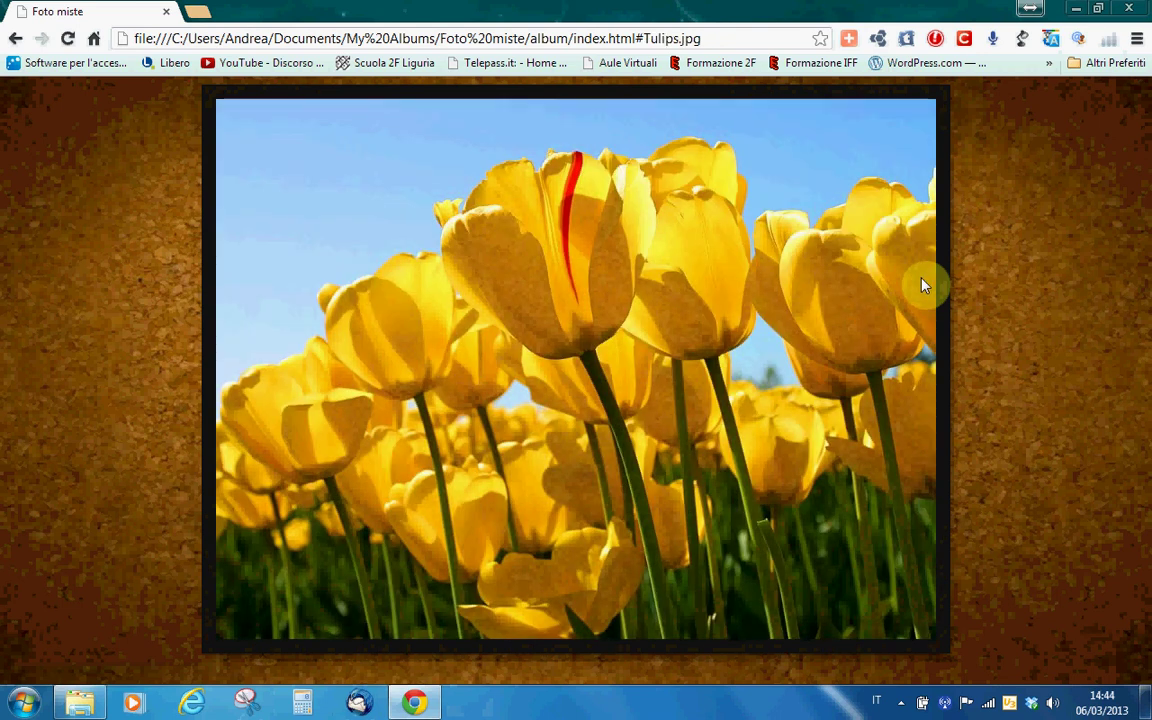
pyautogui.click(922, 286)
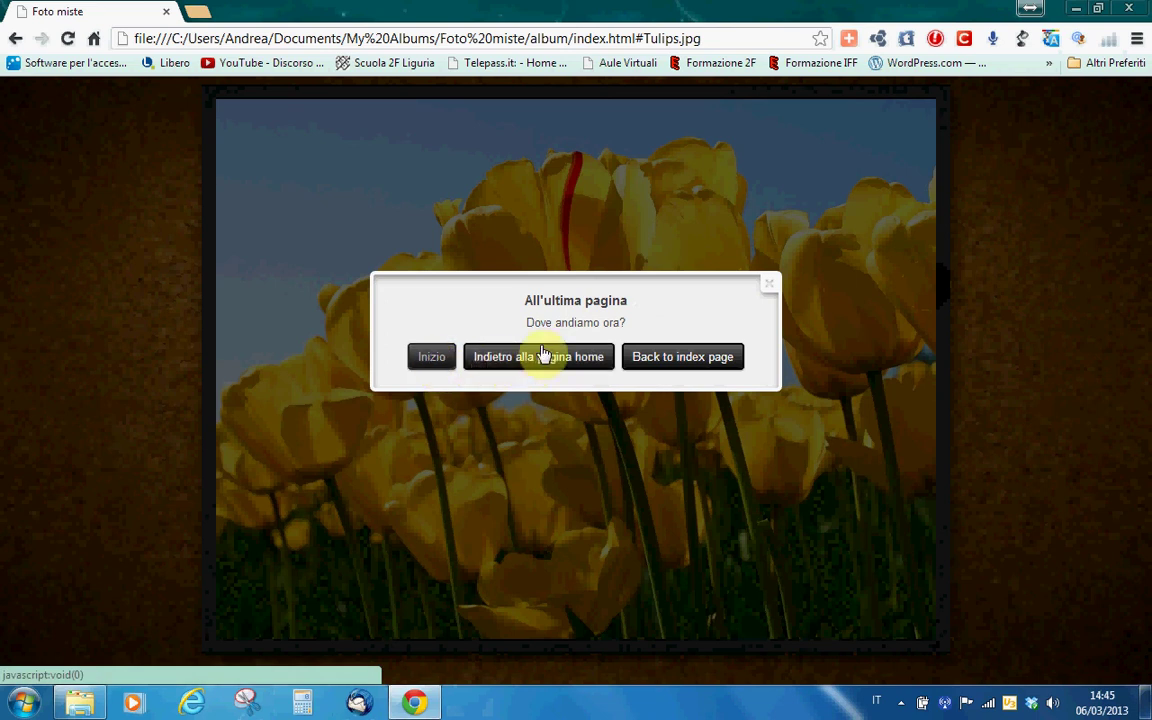
pyautogui.click(682, 366)
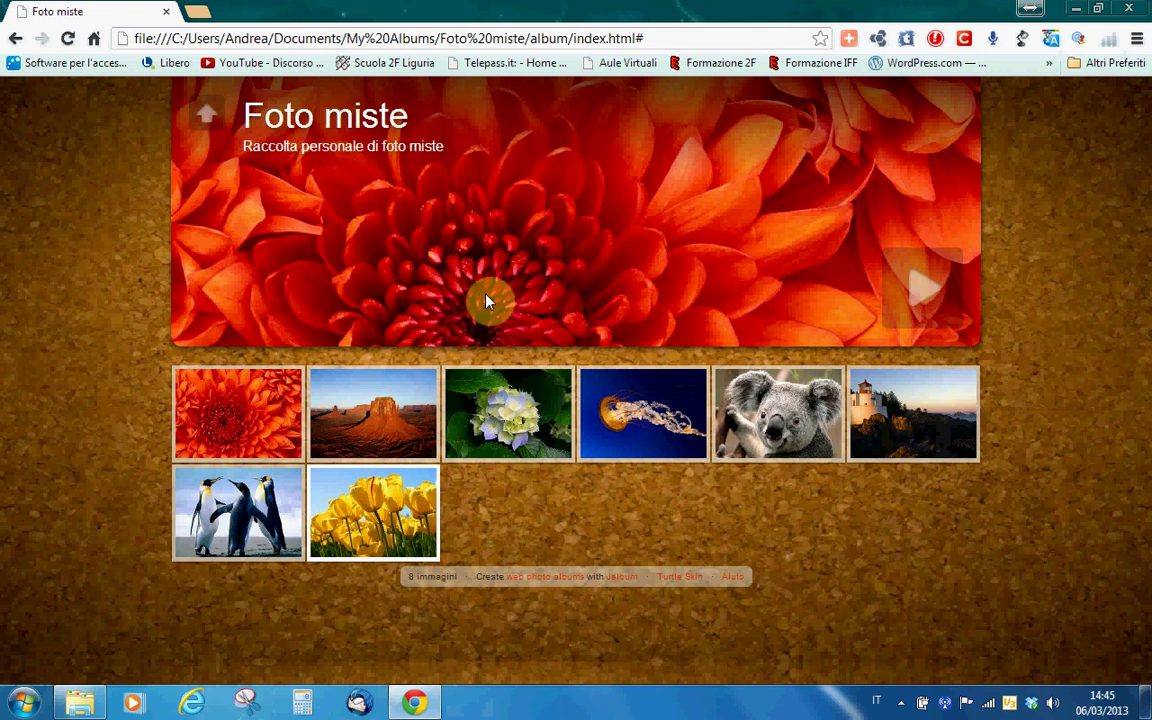
# - Close the browser and retrace the path from Documents through My Albums and Foto miste to the index file in the album folder
pyautogui.click(1029, 8)
pyautogui.click(1127, 12)
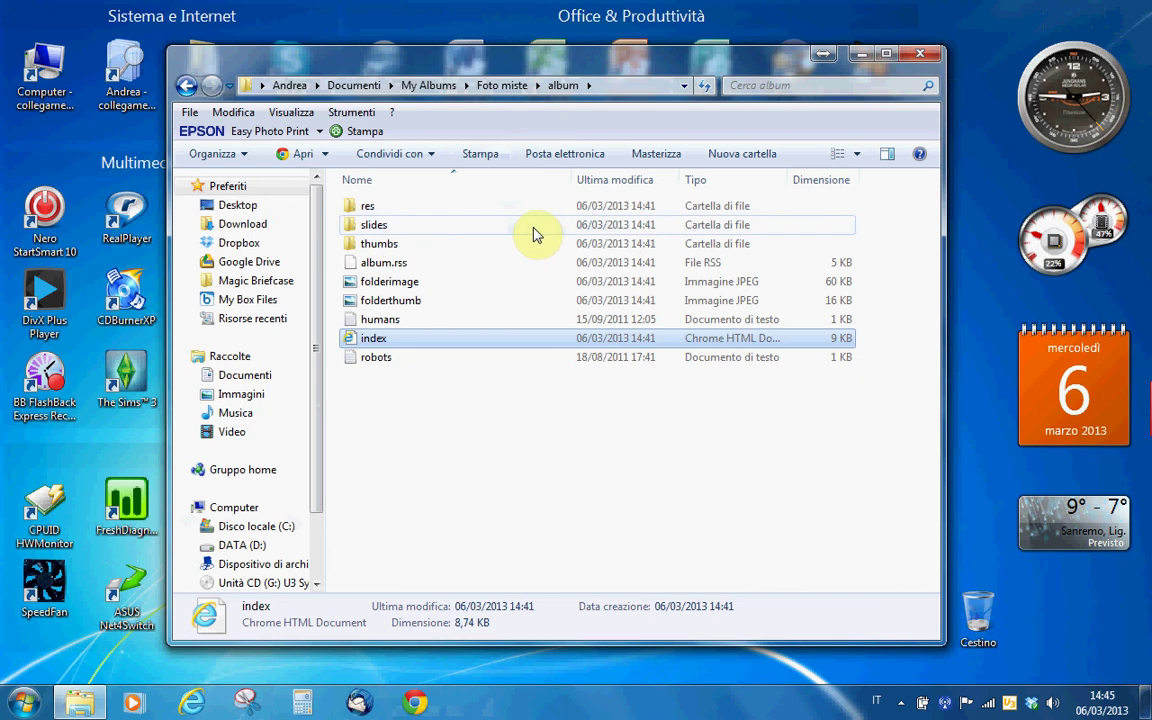
pyautogui.click(343, 86)
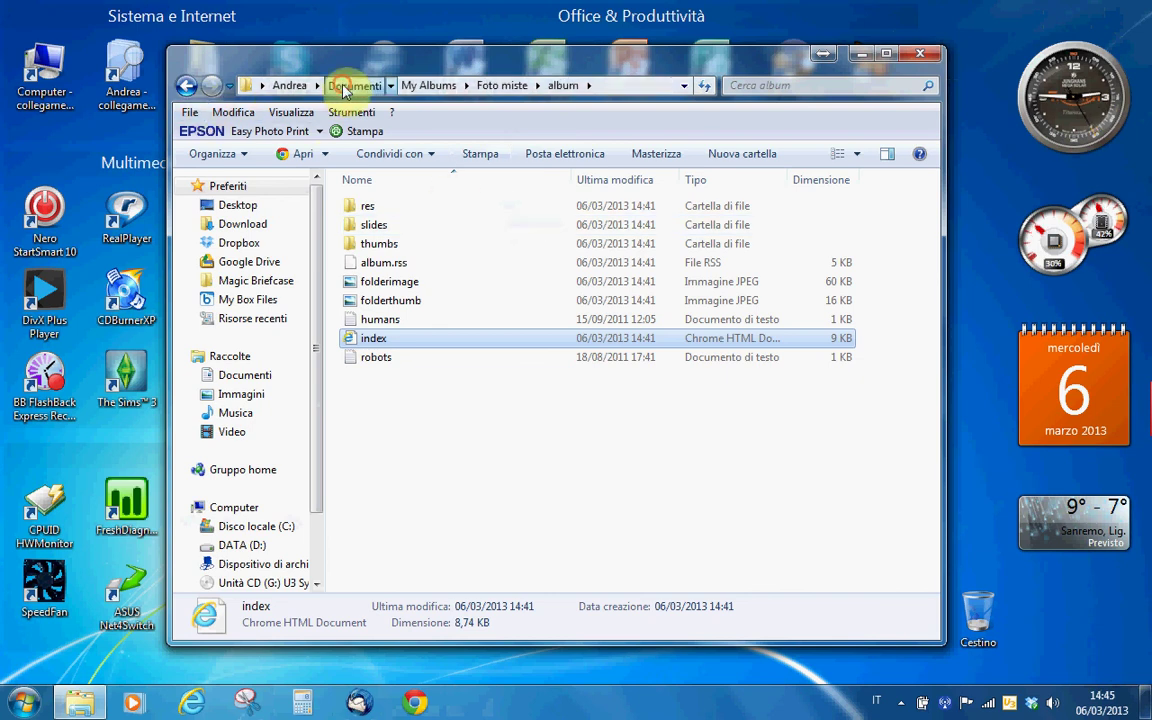
pyautogui.doubleClick(428, 563)
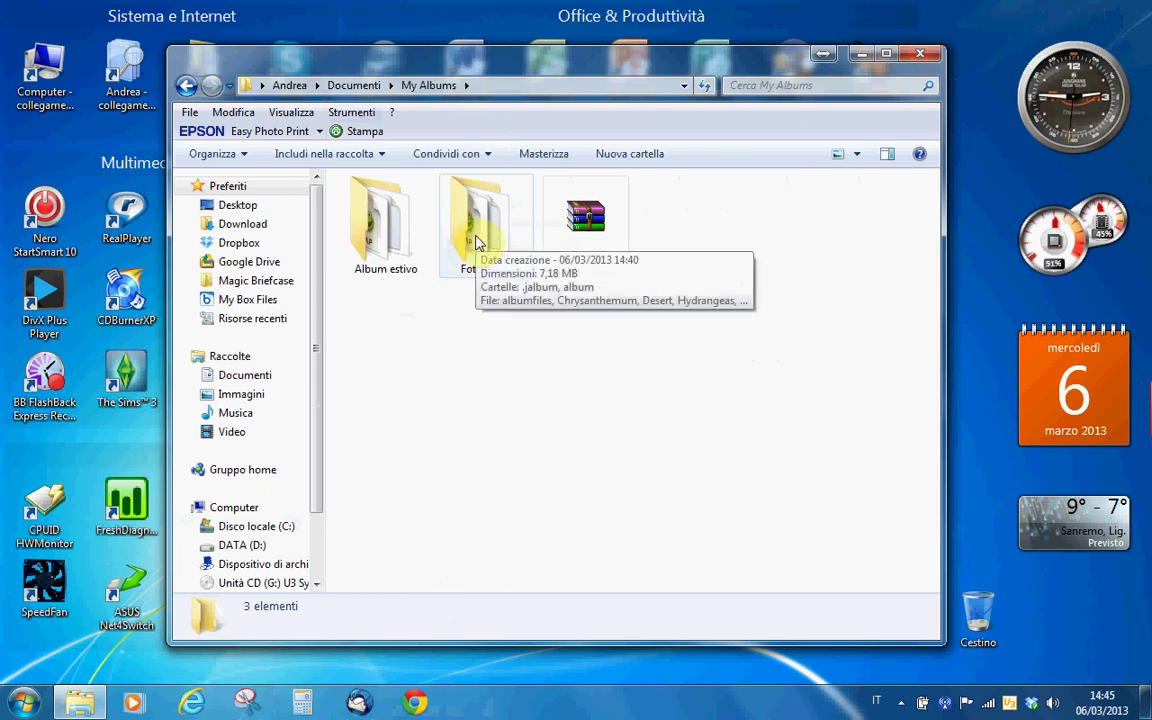
pyautogui.doubleClick(476, 243)
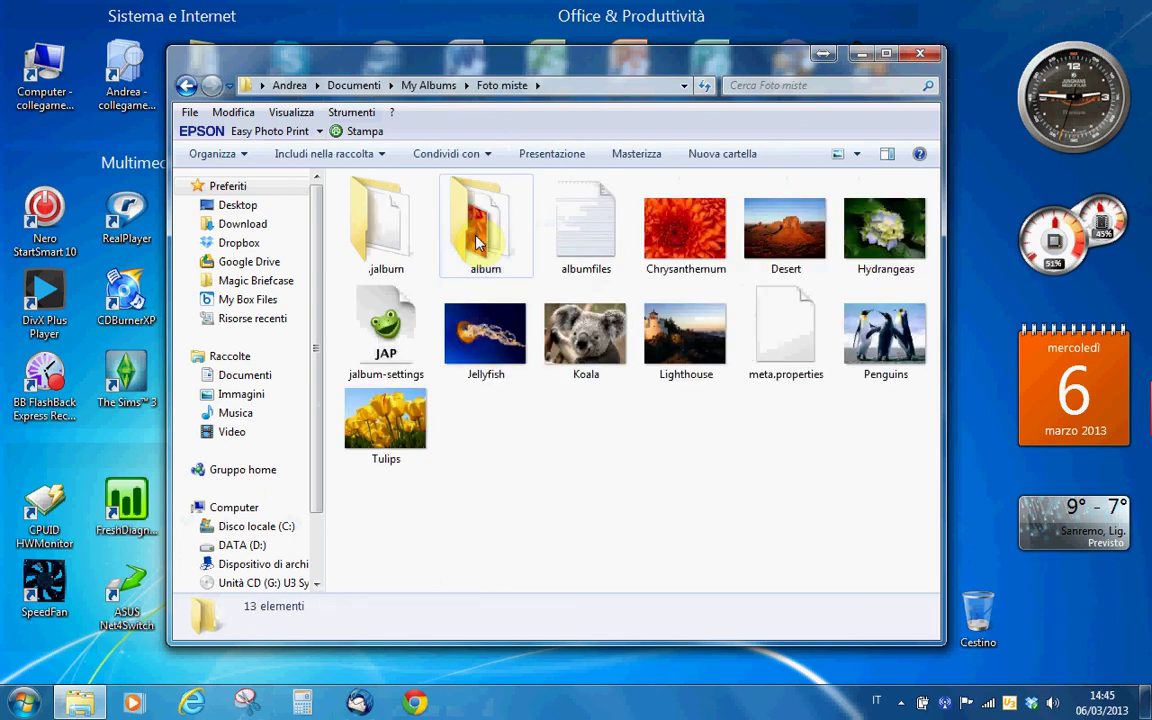
pyautogui.click(476, 243)
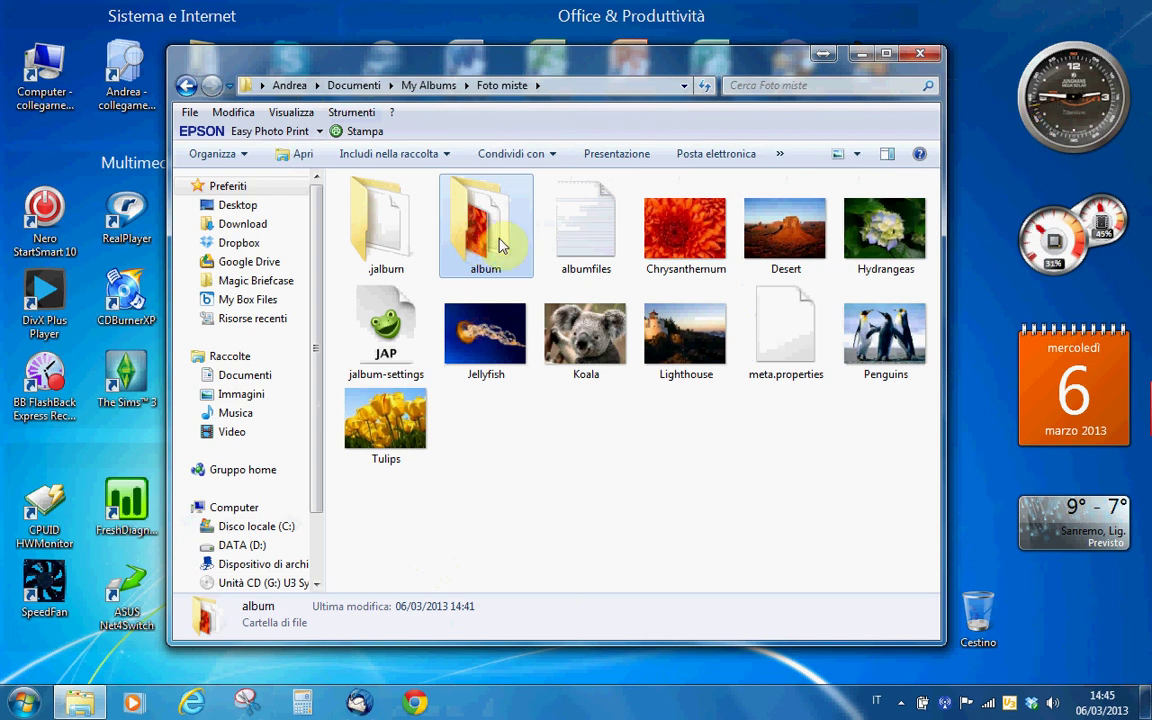
pyautogui.doubleClick(478, 249)
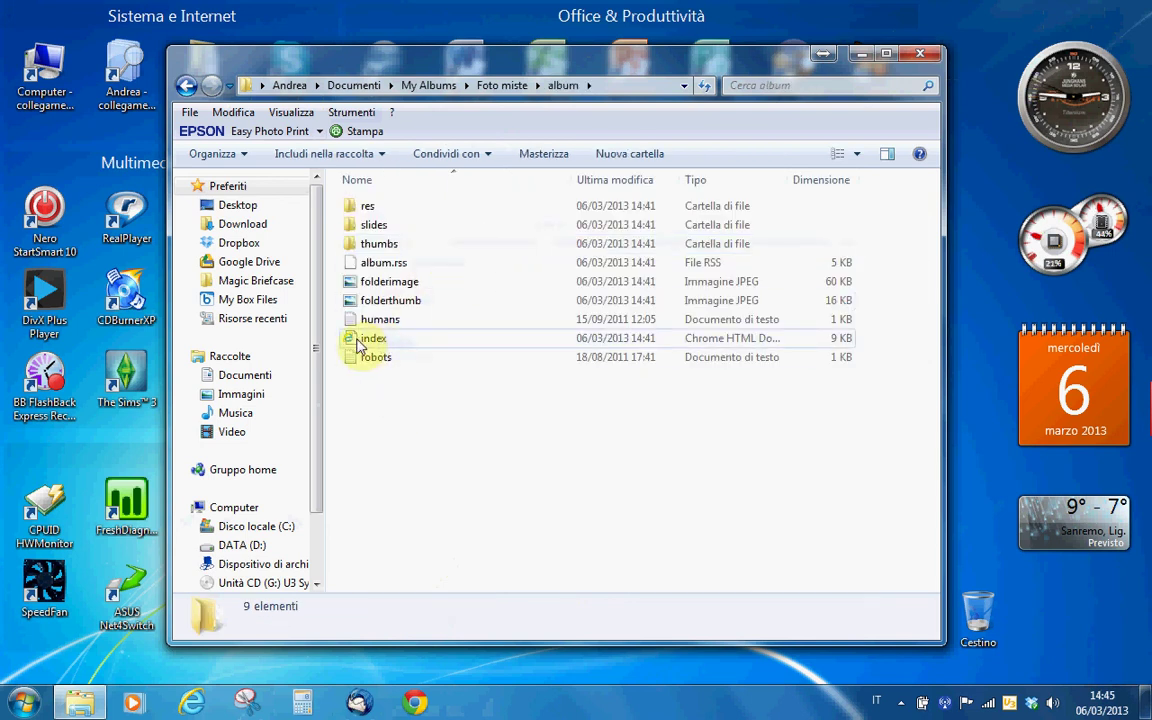
pyautogui.moveTo(358, 345)
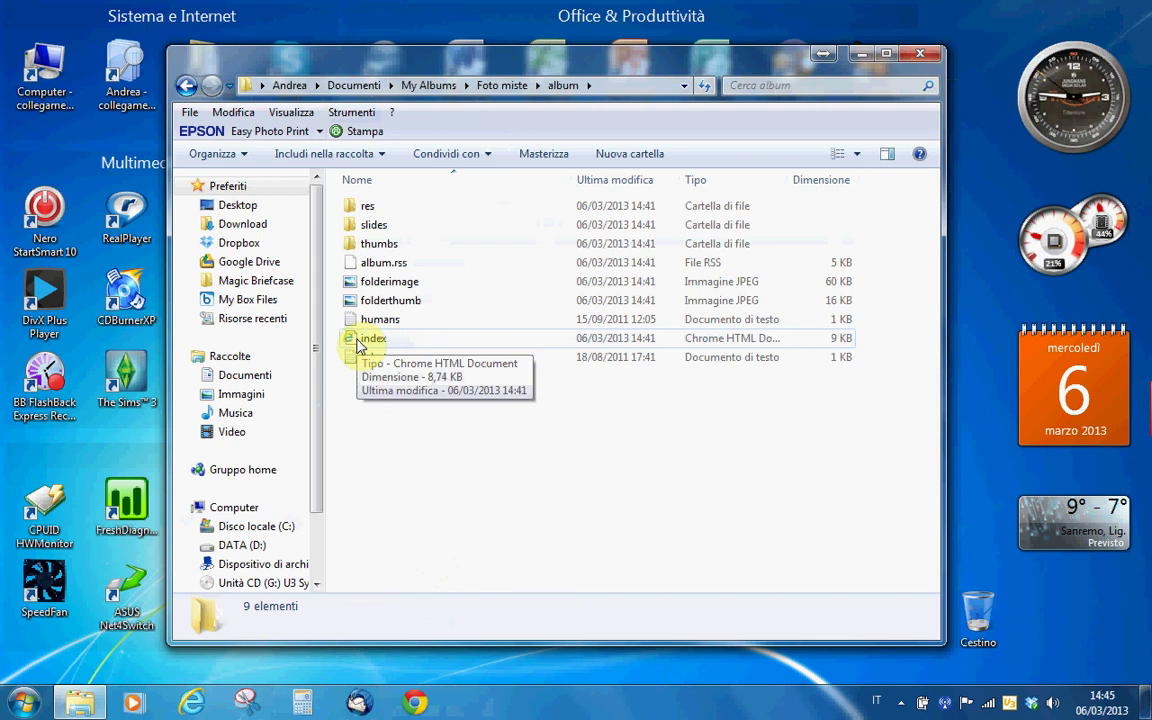